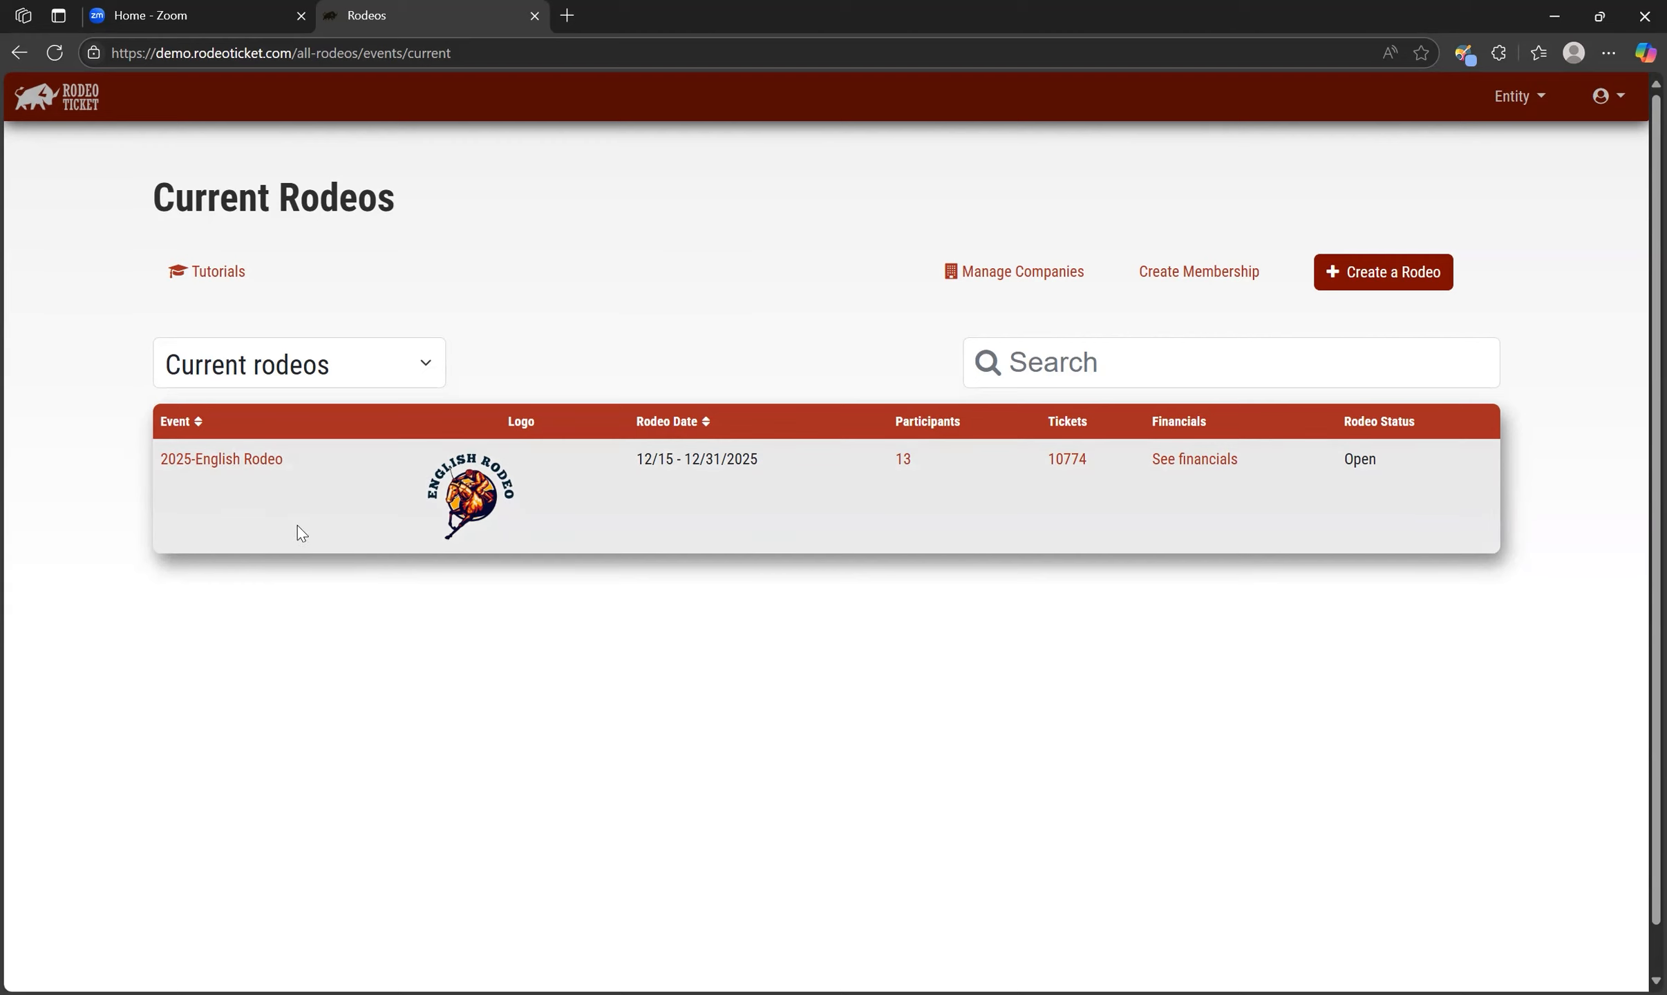
# - Open the 2025-English Rodeo dashboard and go to its Tickets section
pyautogui.click(262, 461)
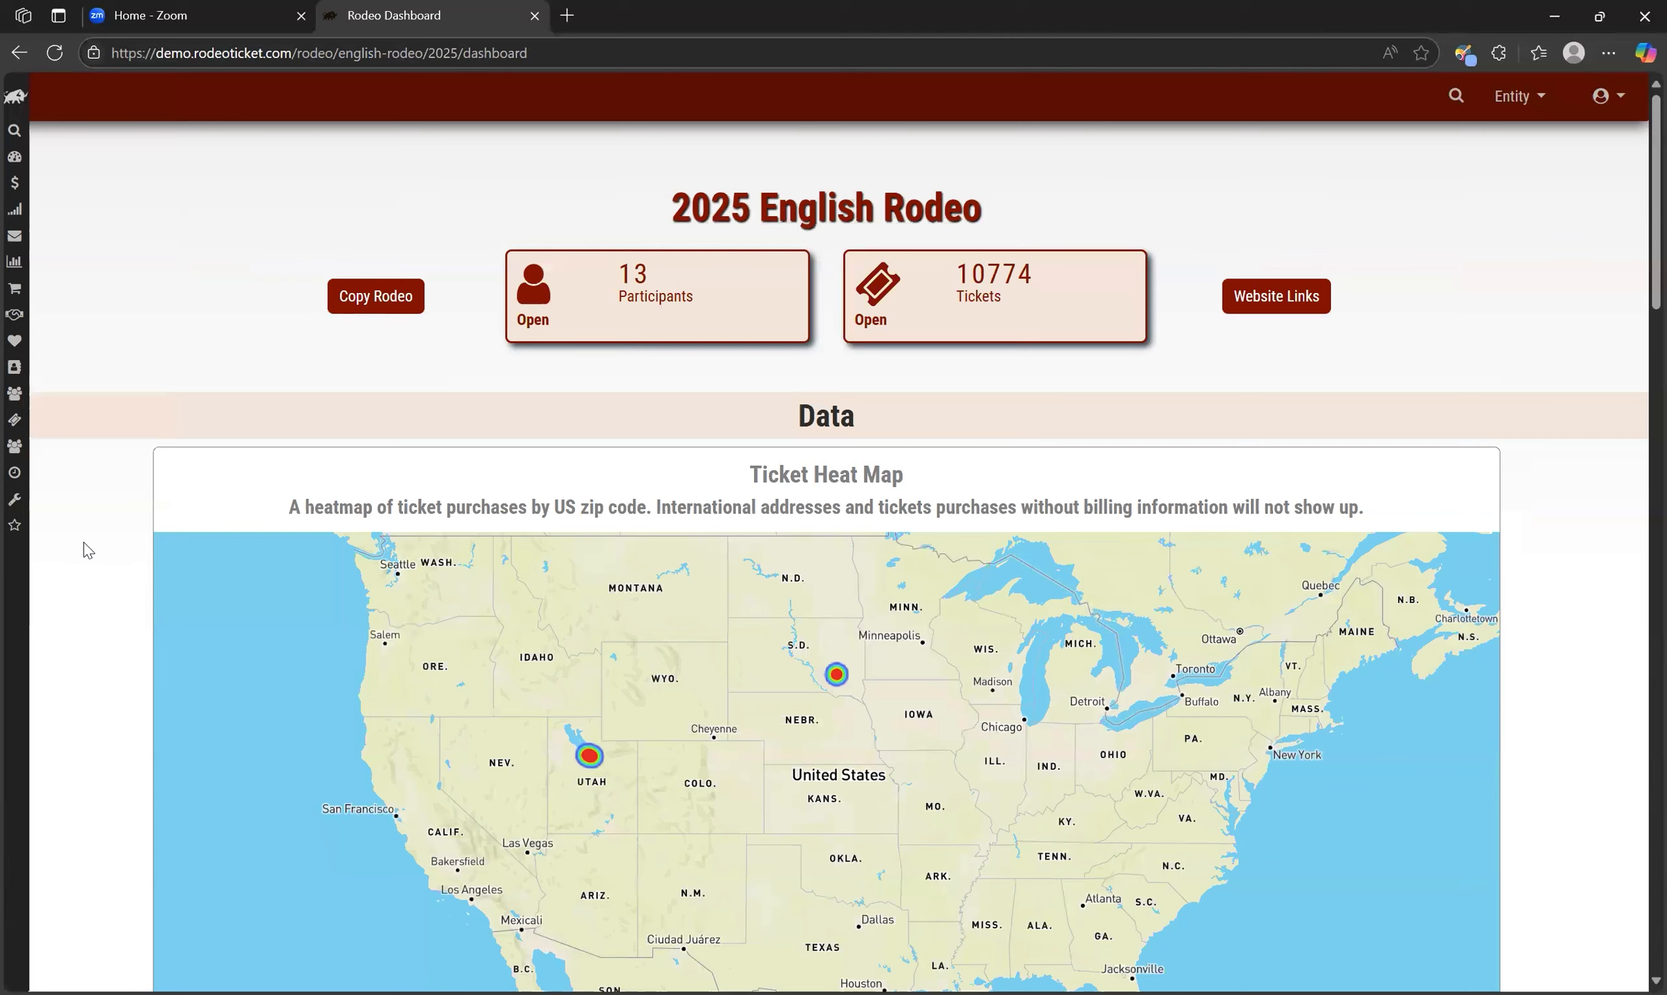
pyautogui.scroll(-10, 86, 549)
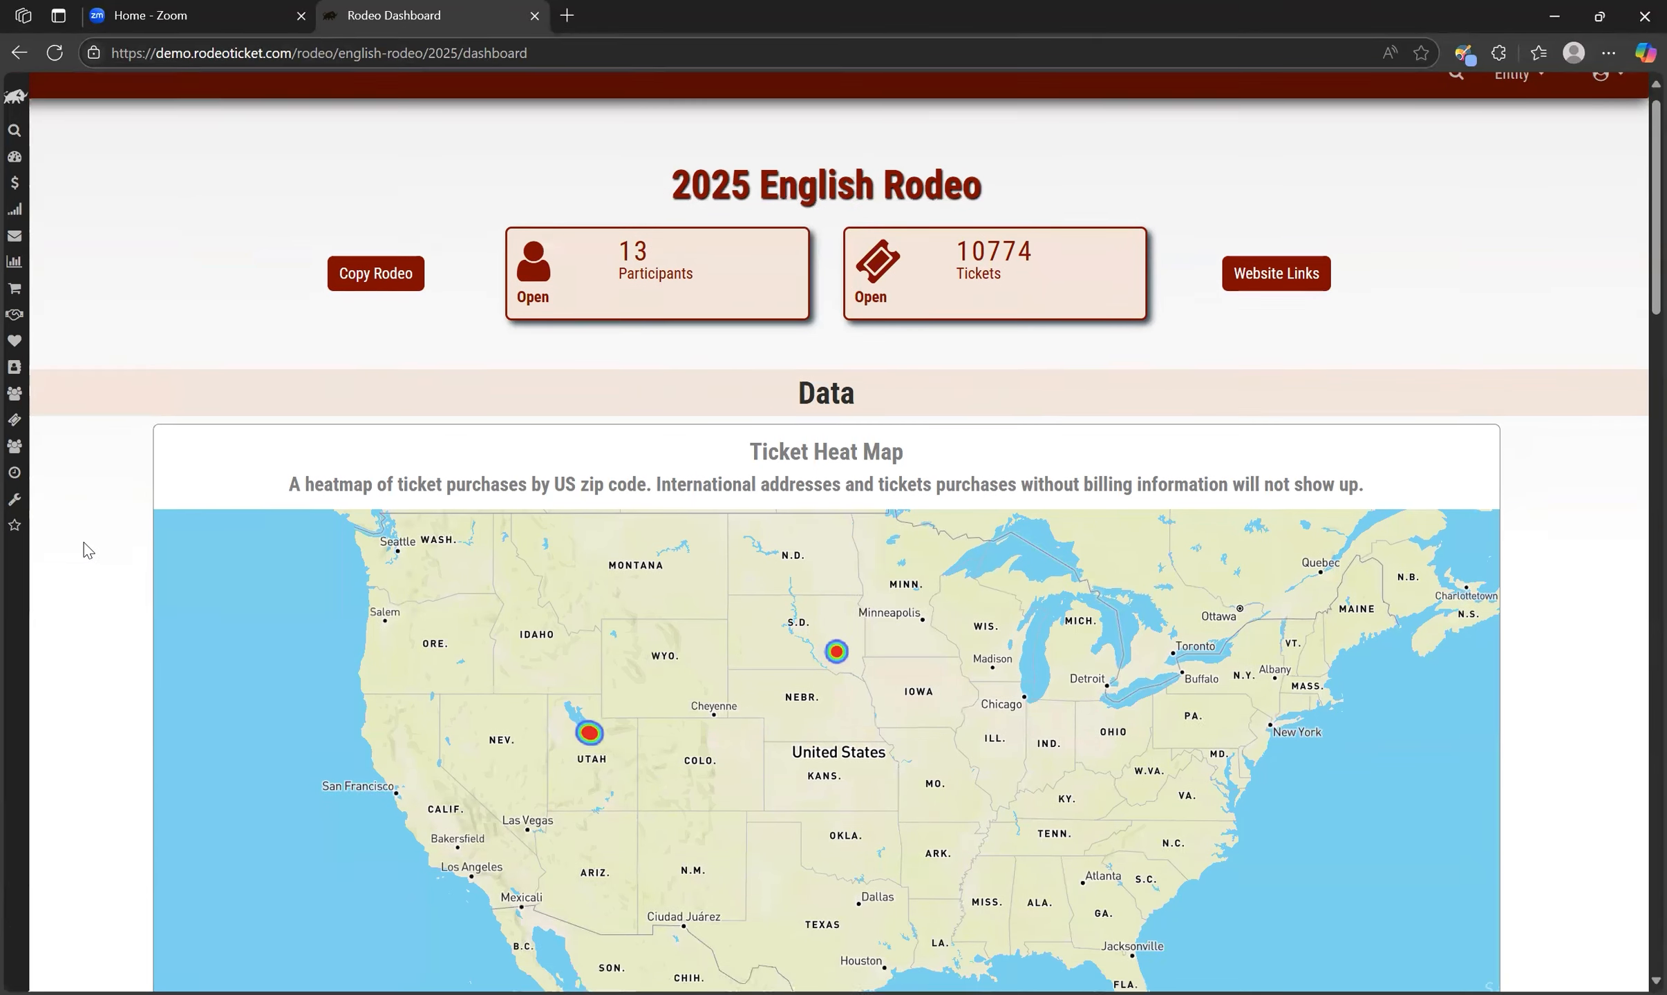
pyautogui.scroll(-3, 87, 549)
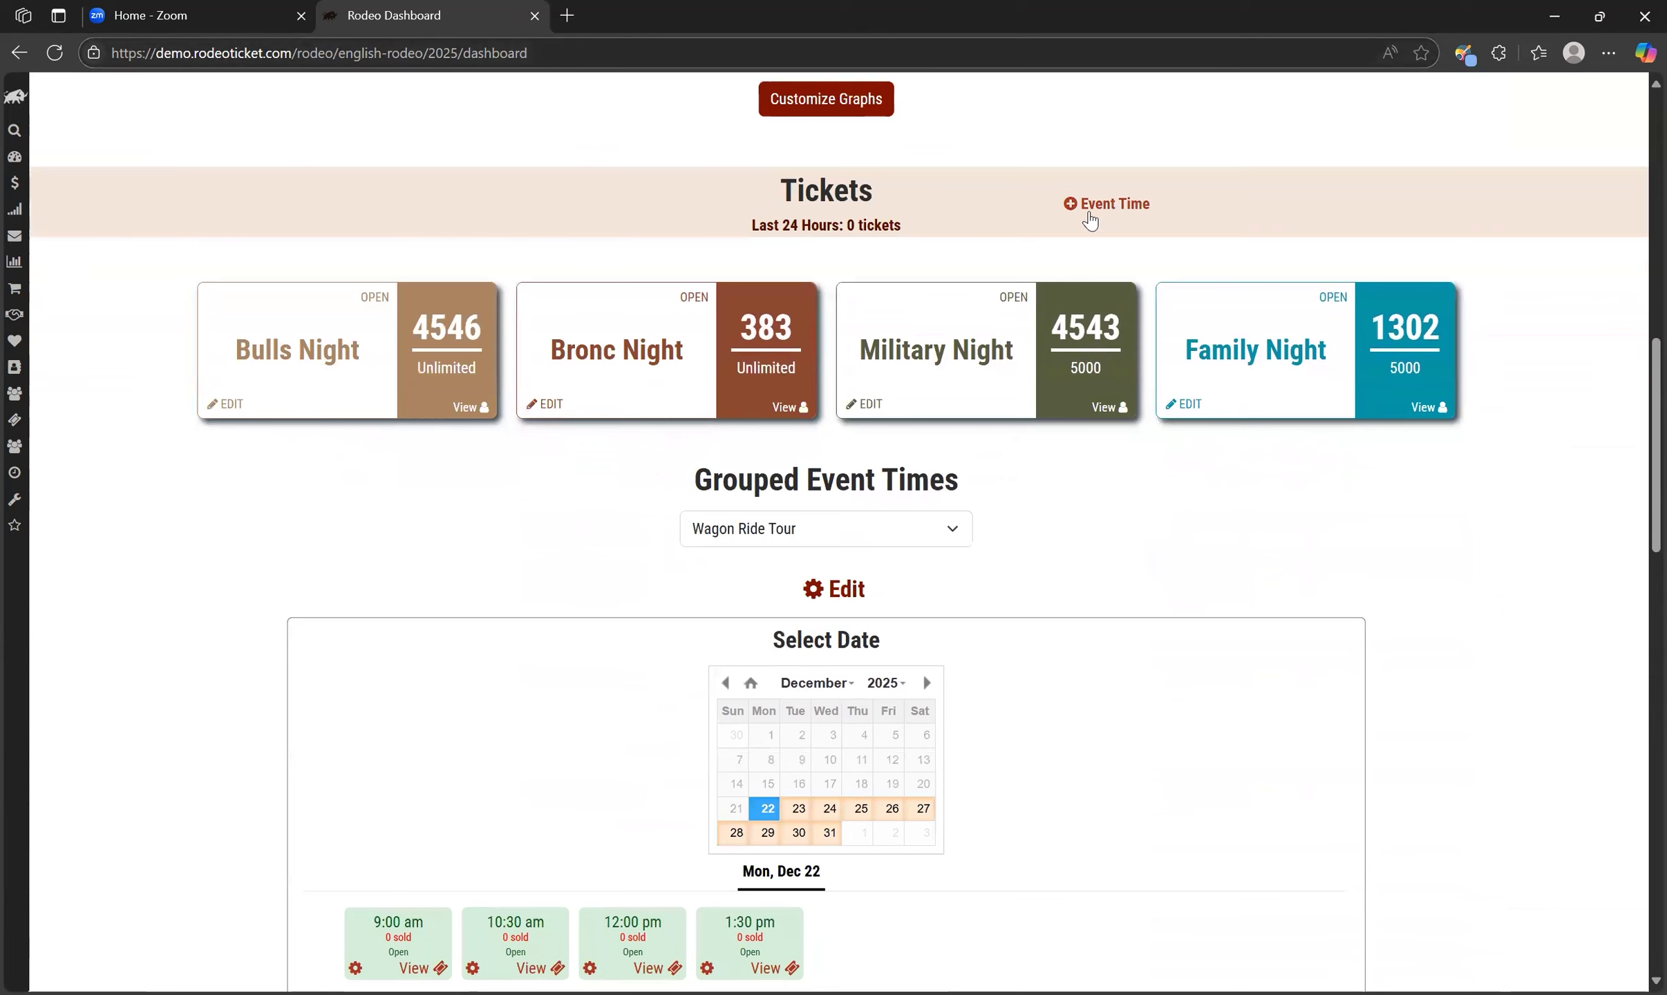
# - Open the form for creating a single event time from the rodeo's ticketing settings
pyautogui.click(1118, 197)
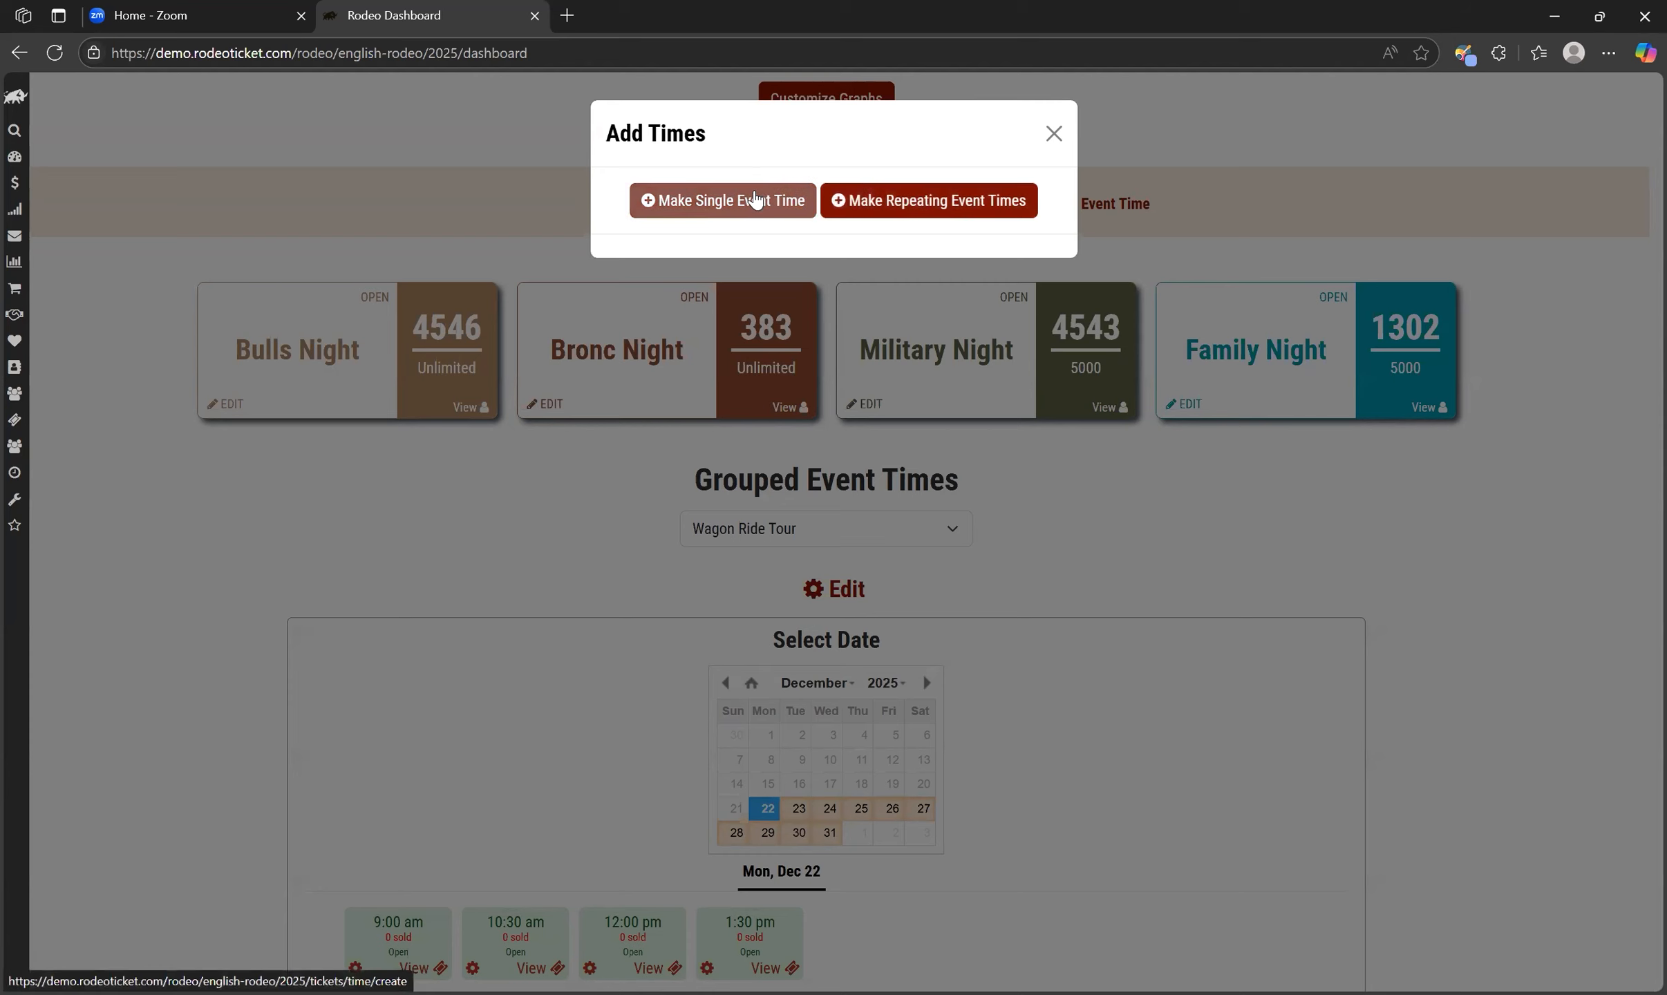
pyautogui.click(1054, 134)
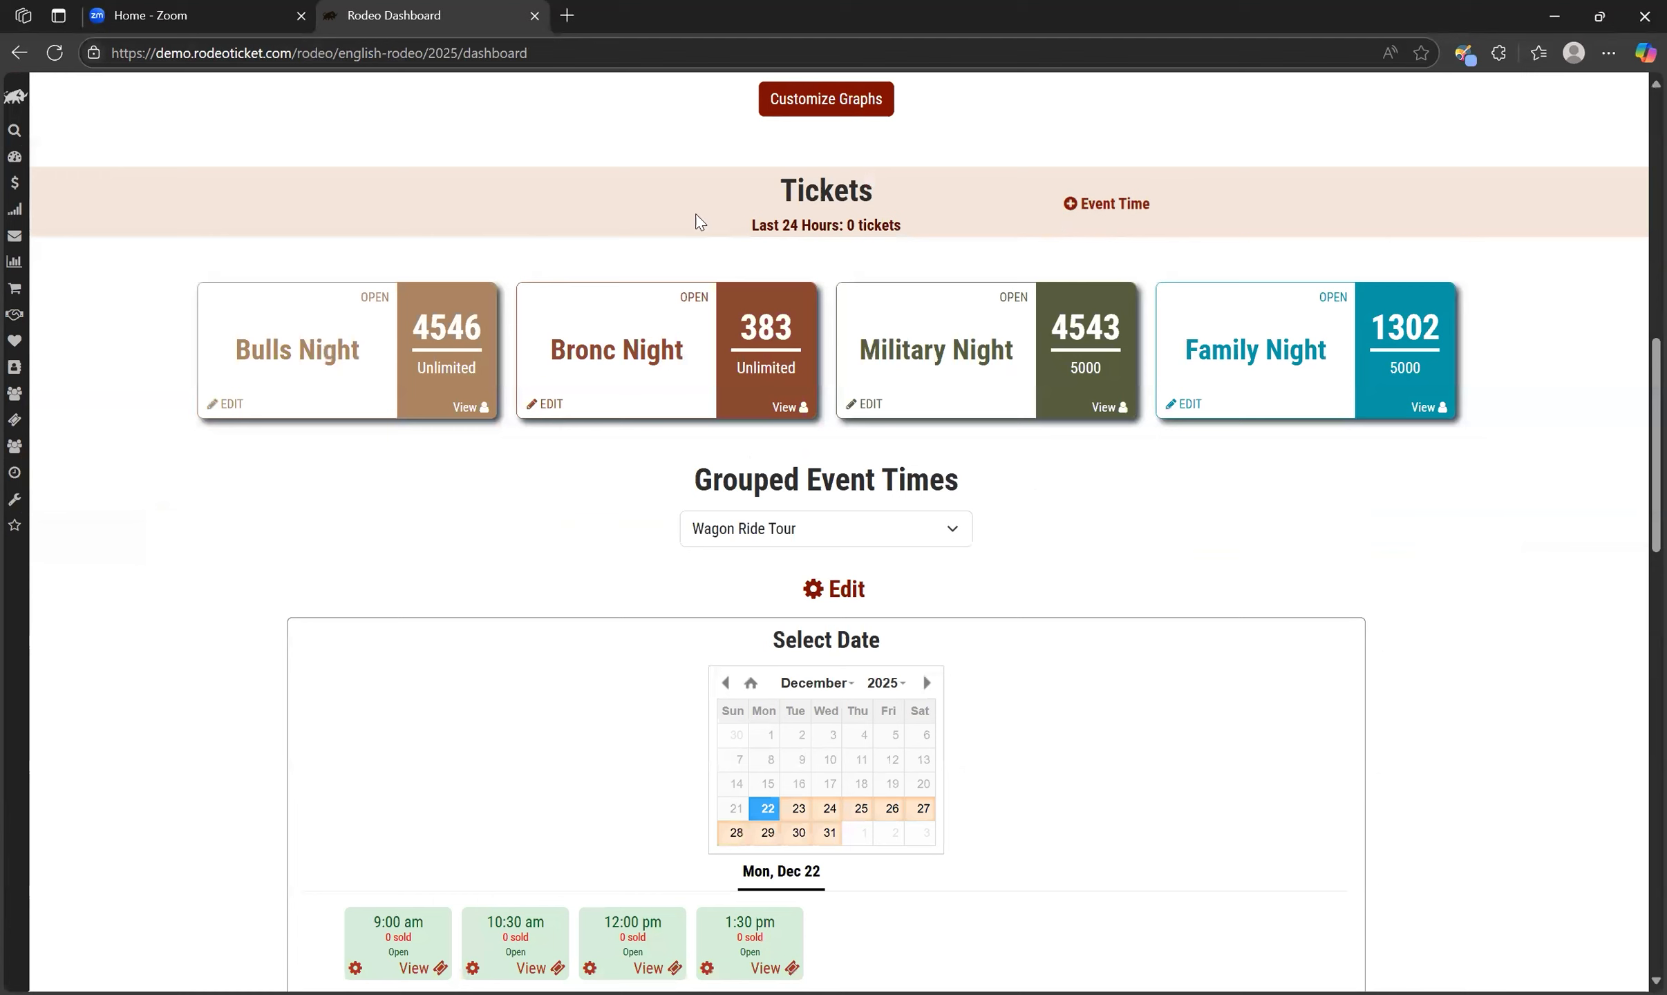
pyautogui.moveTo(15, 404)
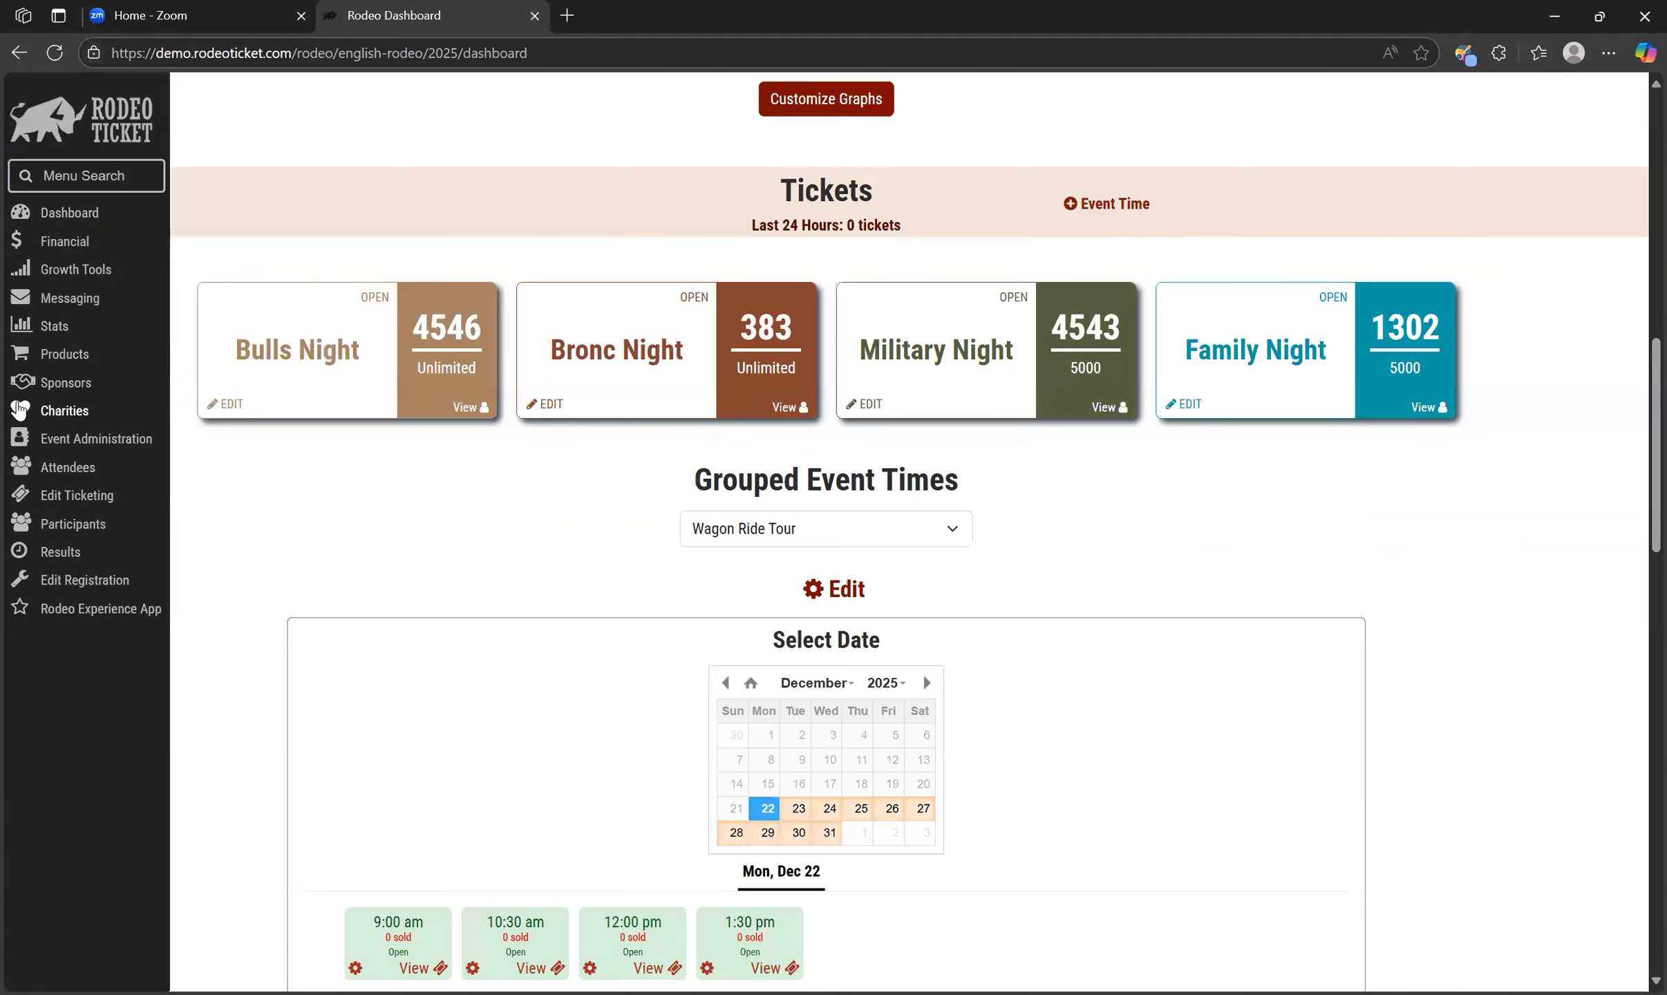
pyautogui.click(77, 497)
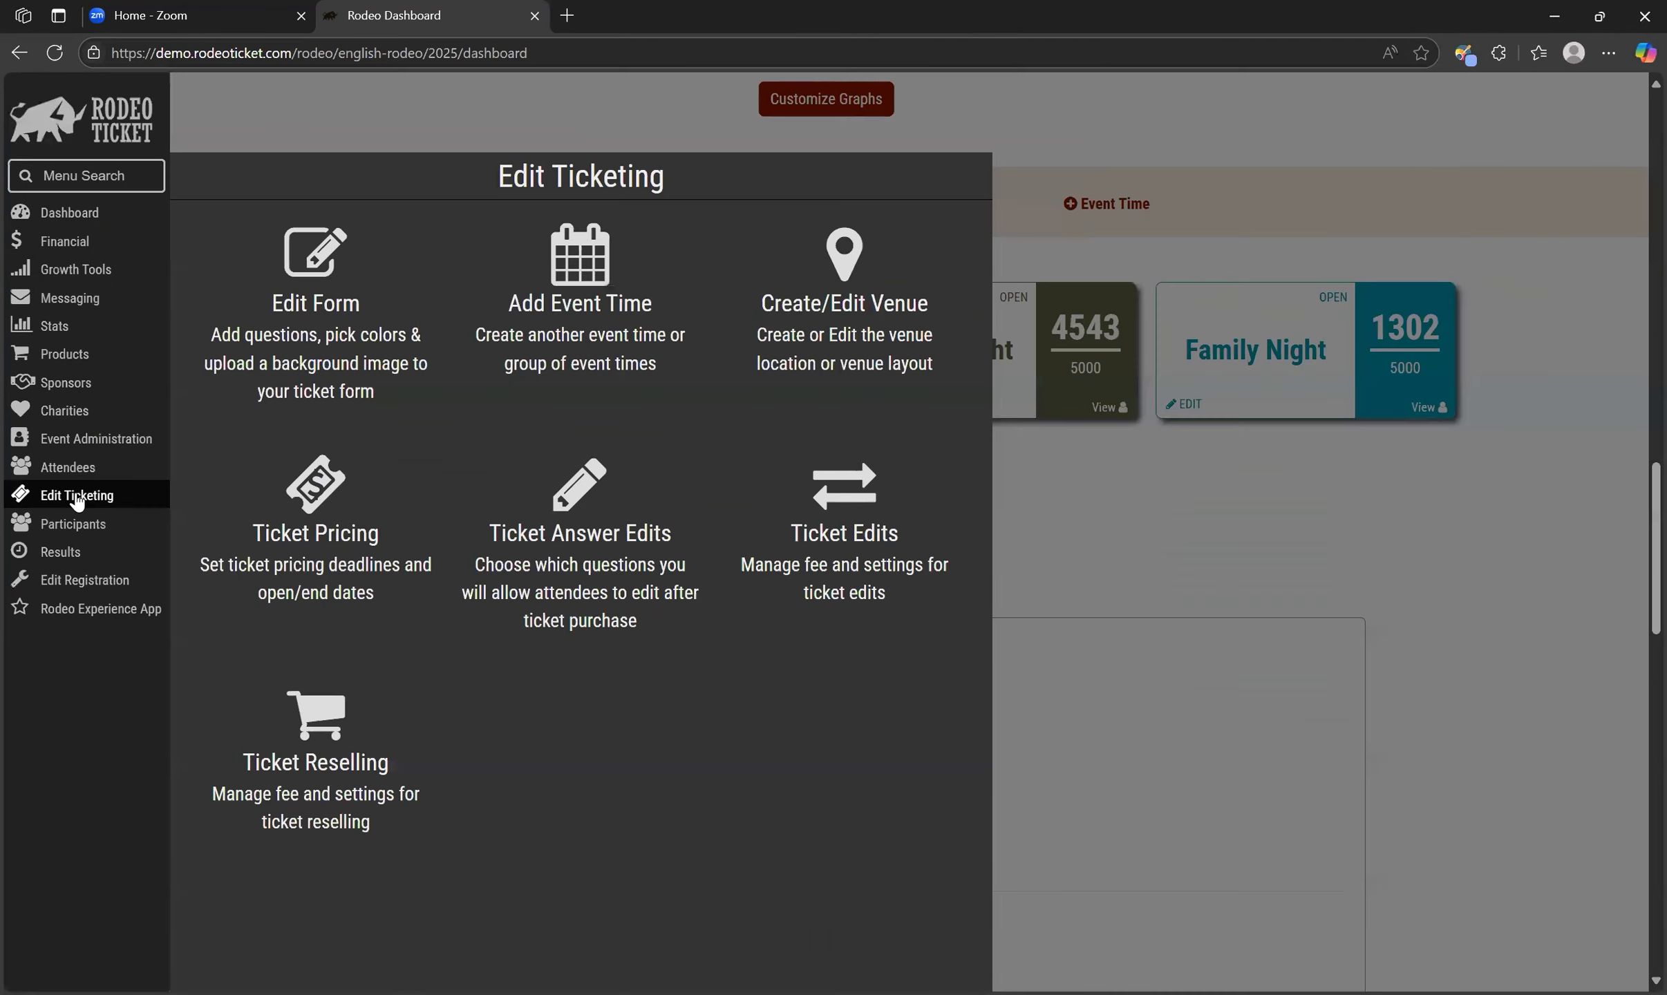
pyautogui.click(573, 308)
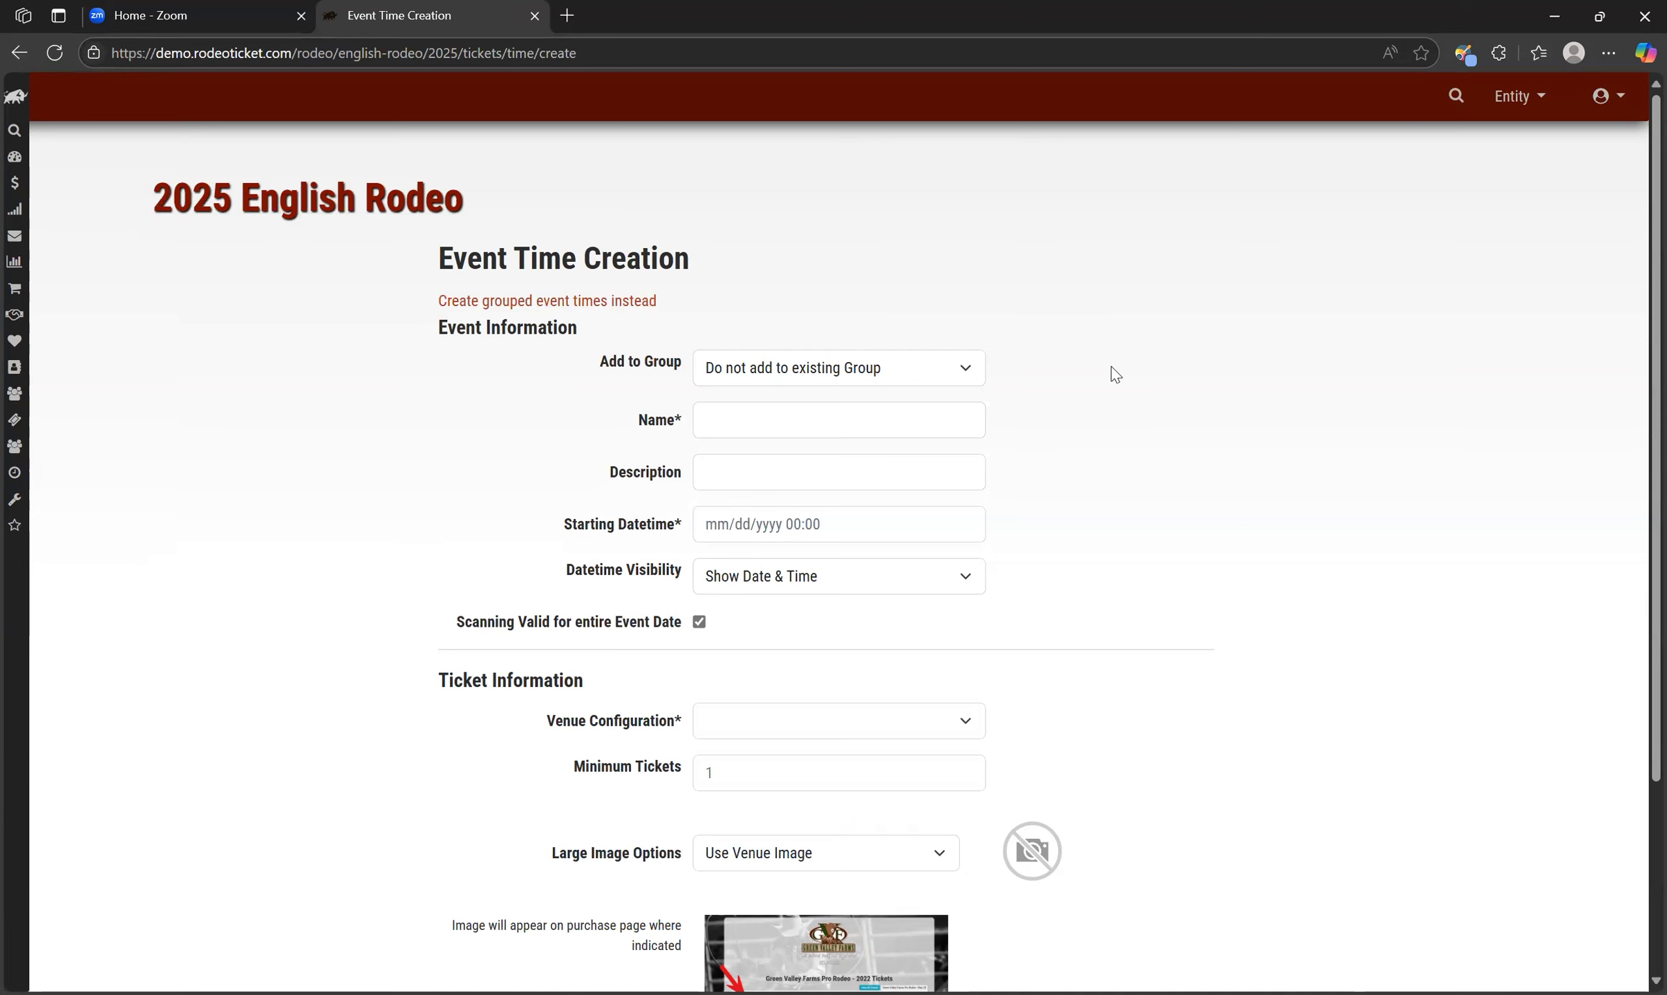
# - Check which existing groups the event time can be added to, leaving it ungrouped
pyautogui.scroll(-1, 1114, 374)
pyautogui.scroll(-2, 1114, 373)
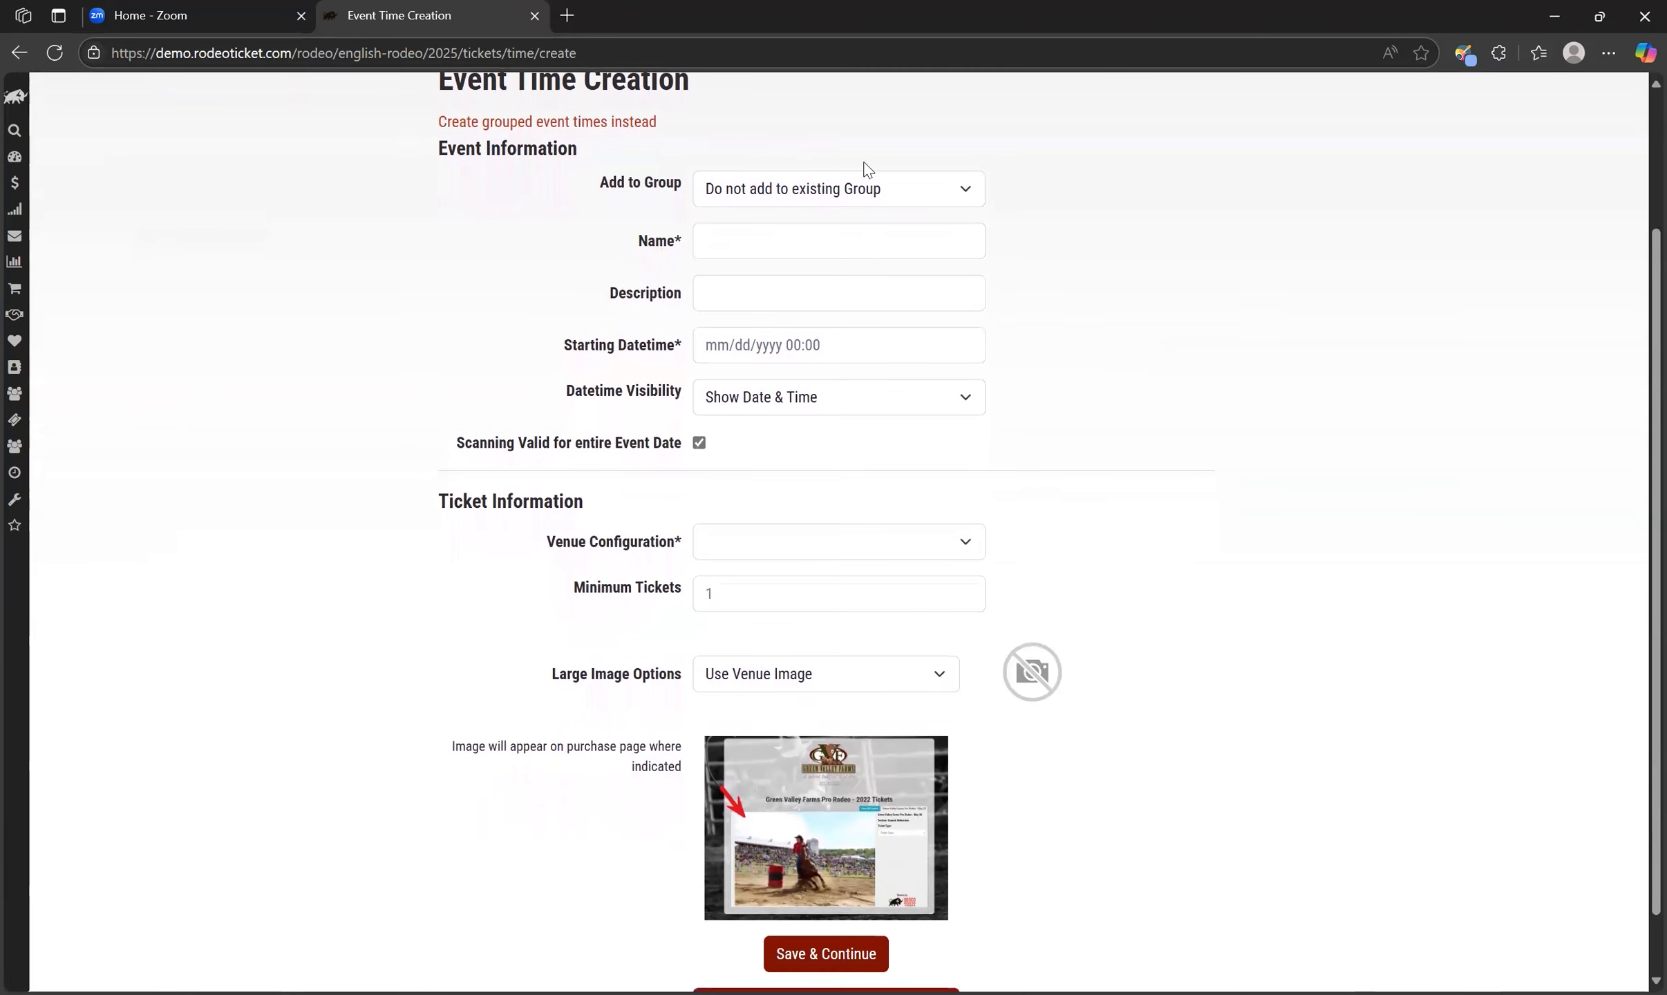
pyautogui.click(916, 193)
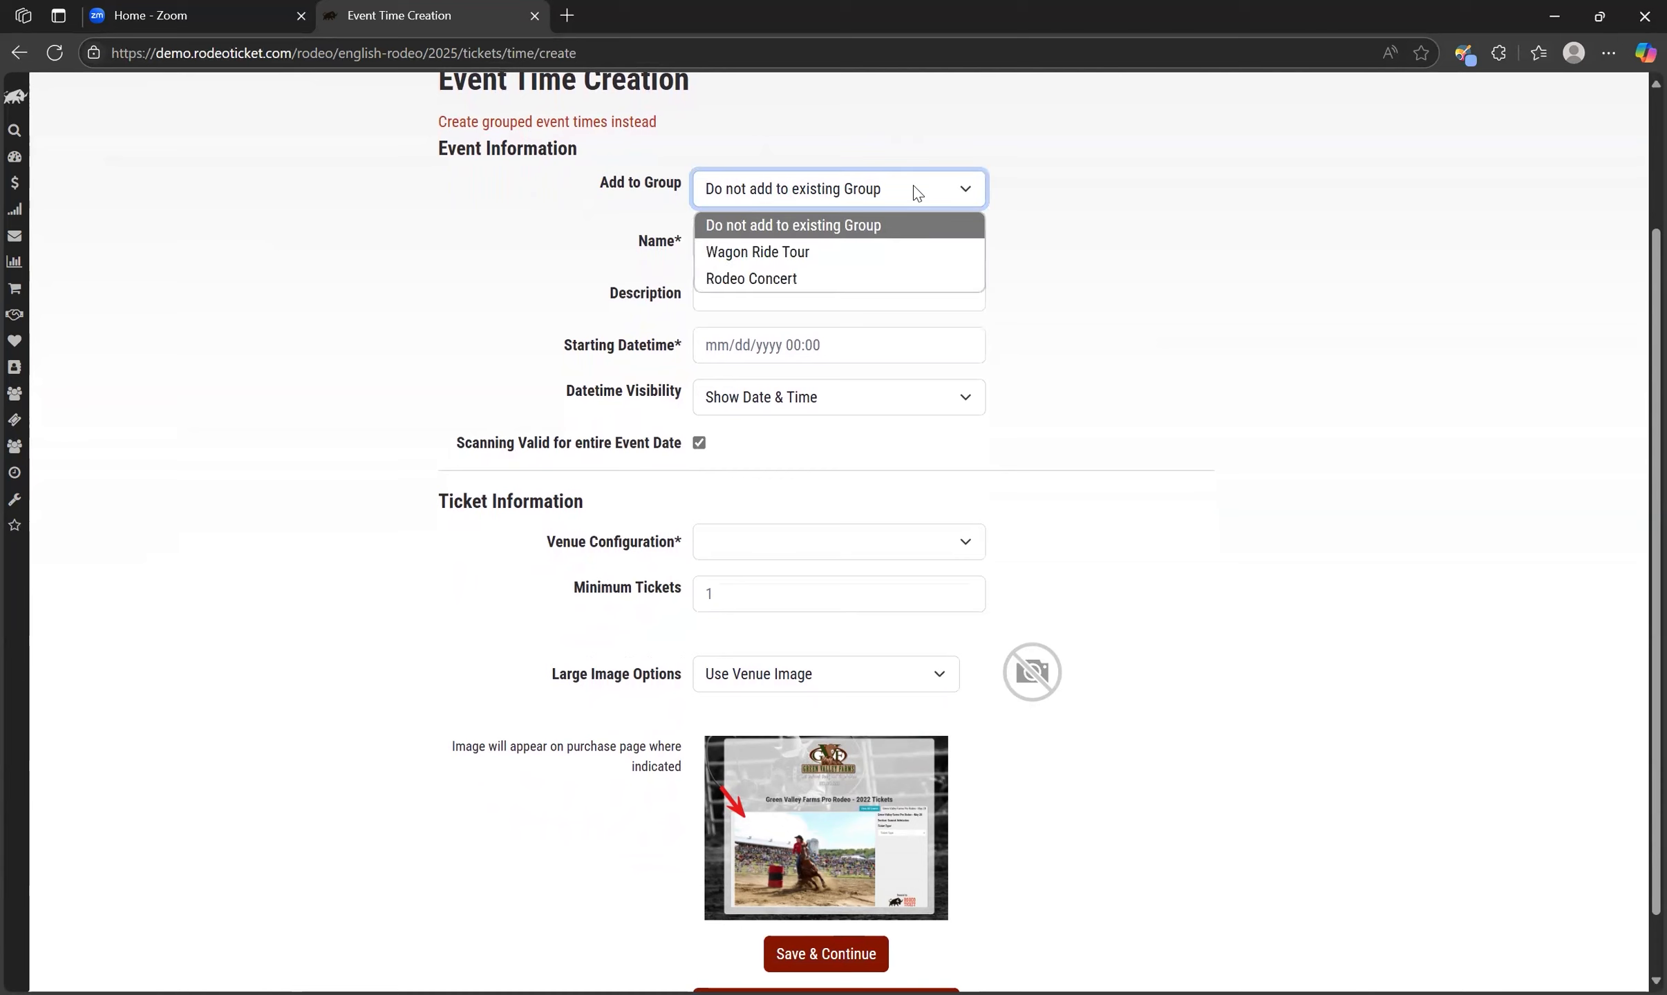
pyautogui.click(916, 192)
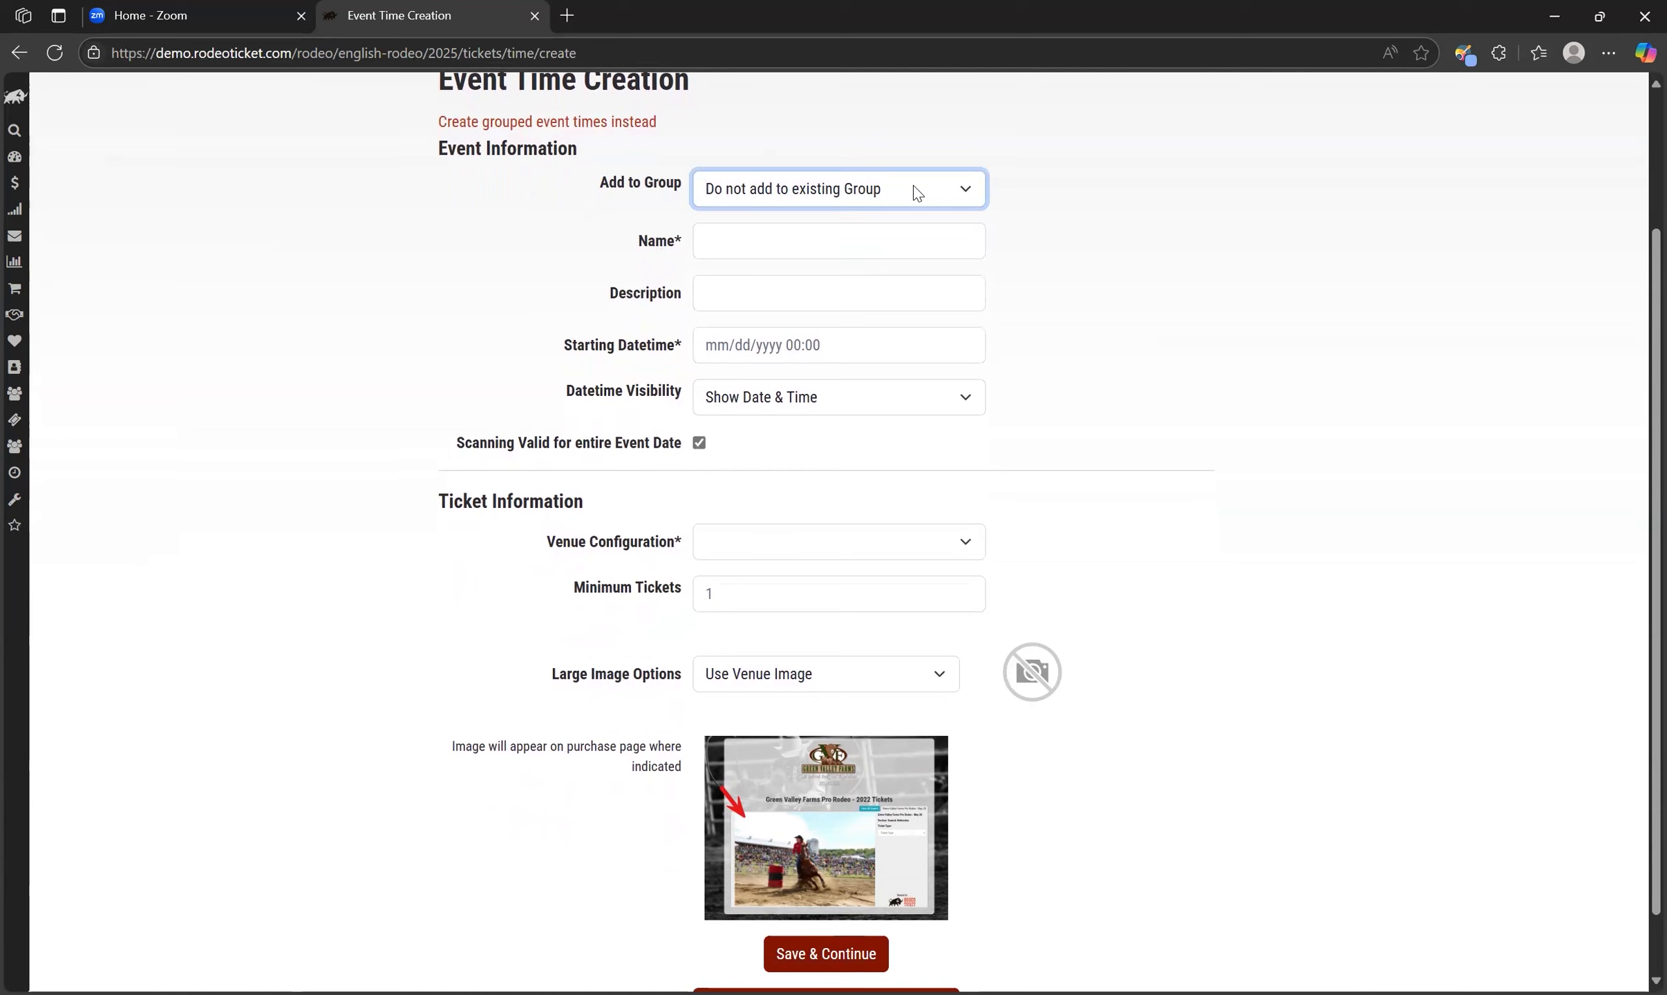
pyautogui.scroll(-1, 1047, 296)
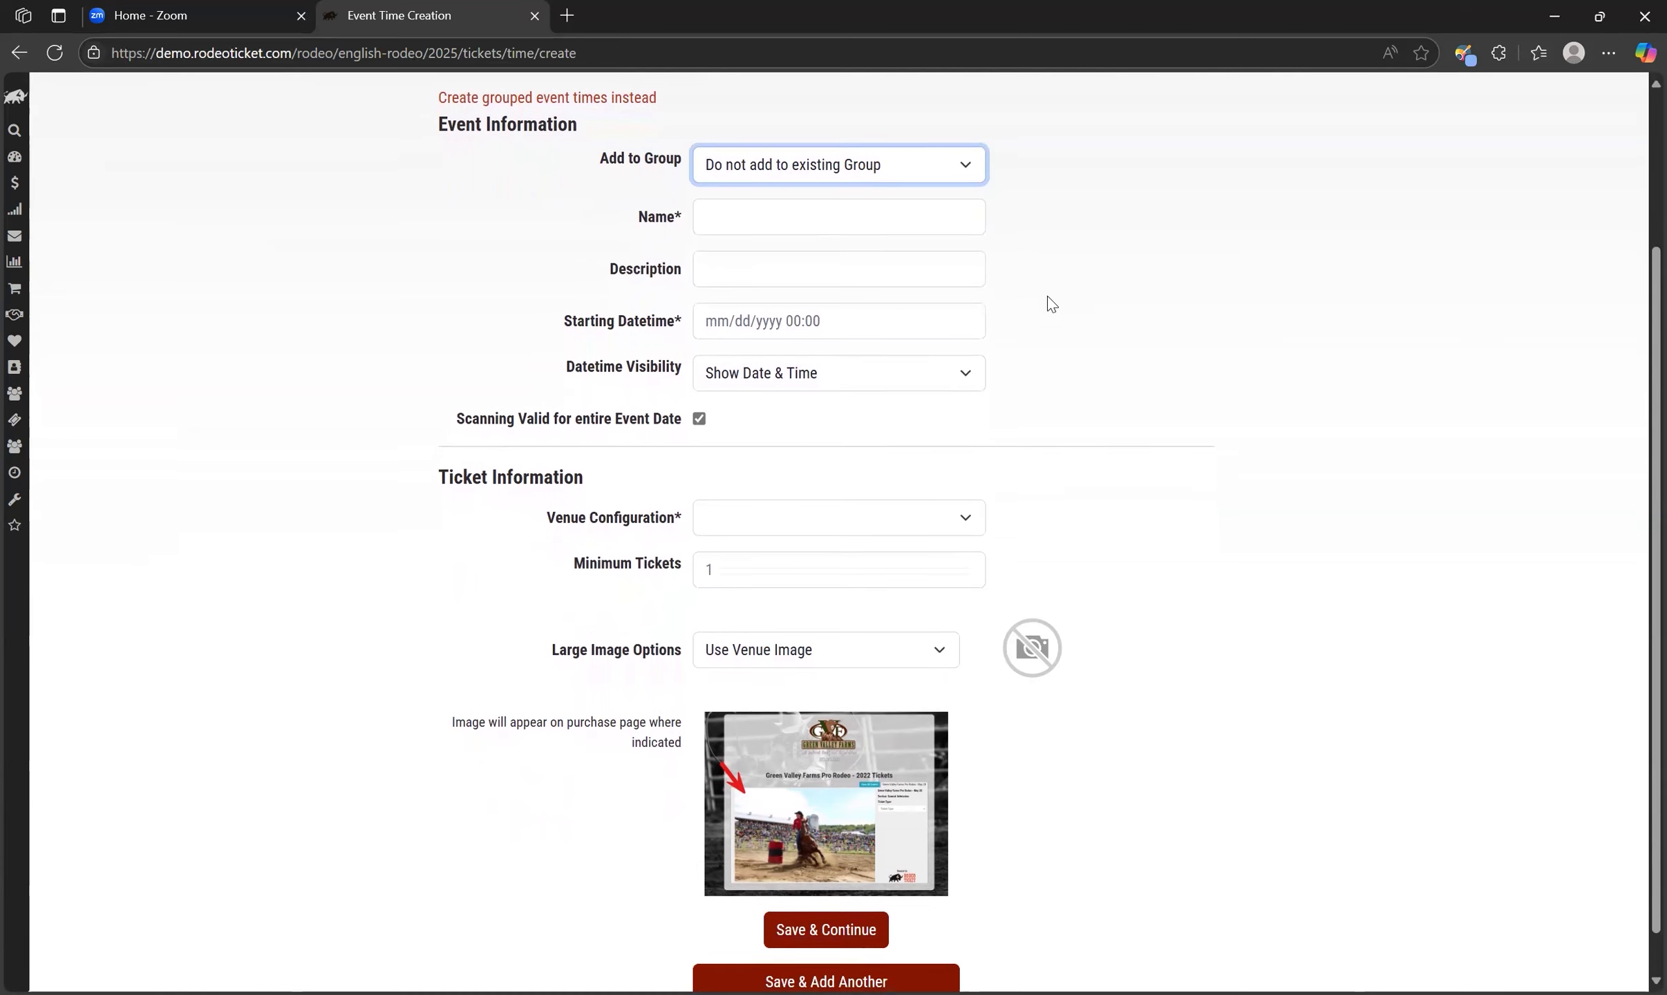
# - Name the event time "New Year's Eve Concert" and leave the description blank
pyautogui.click(737, 220)
pyautogui.write('New Years Even Concert')
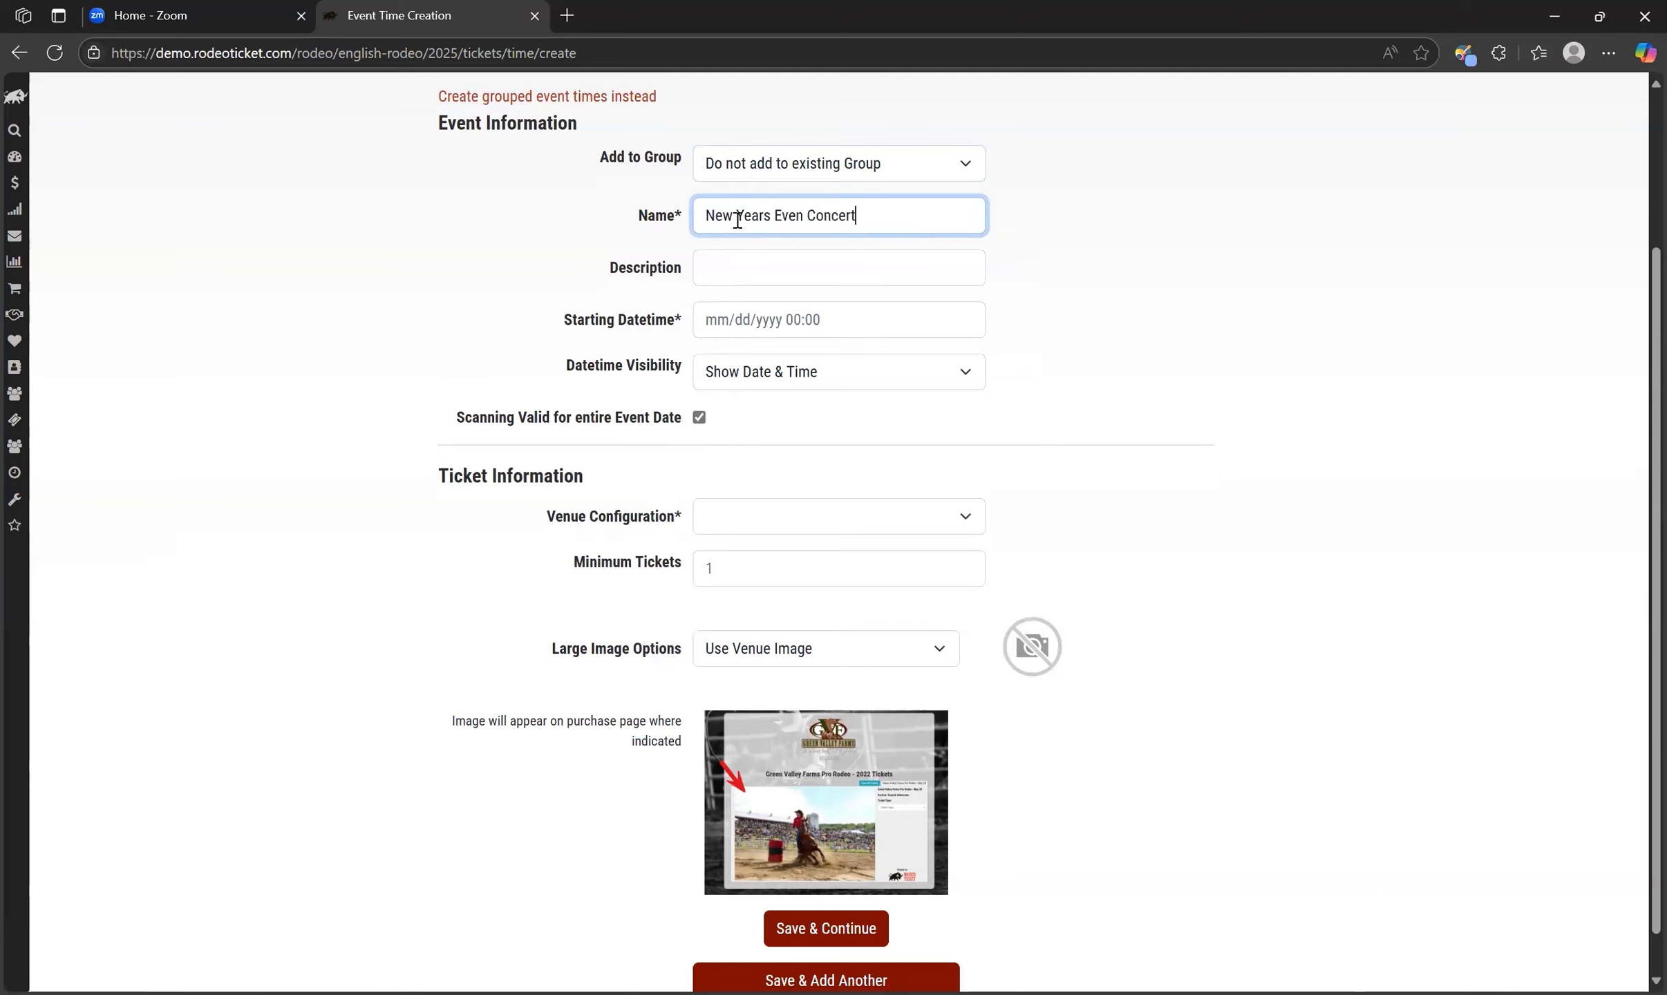
pyautogui.click(764, 218)
pyautogui.write("'")
pyautogui.click(800, 220)
pyautogui.click(799, 295)
pyautogui.click(703, 273)
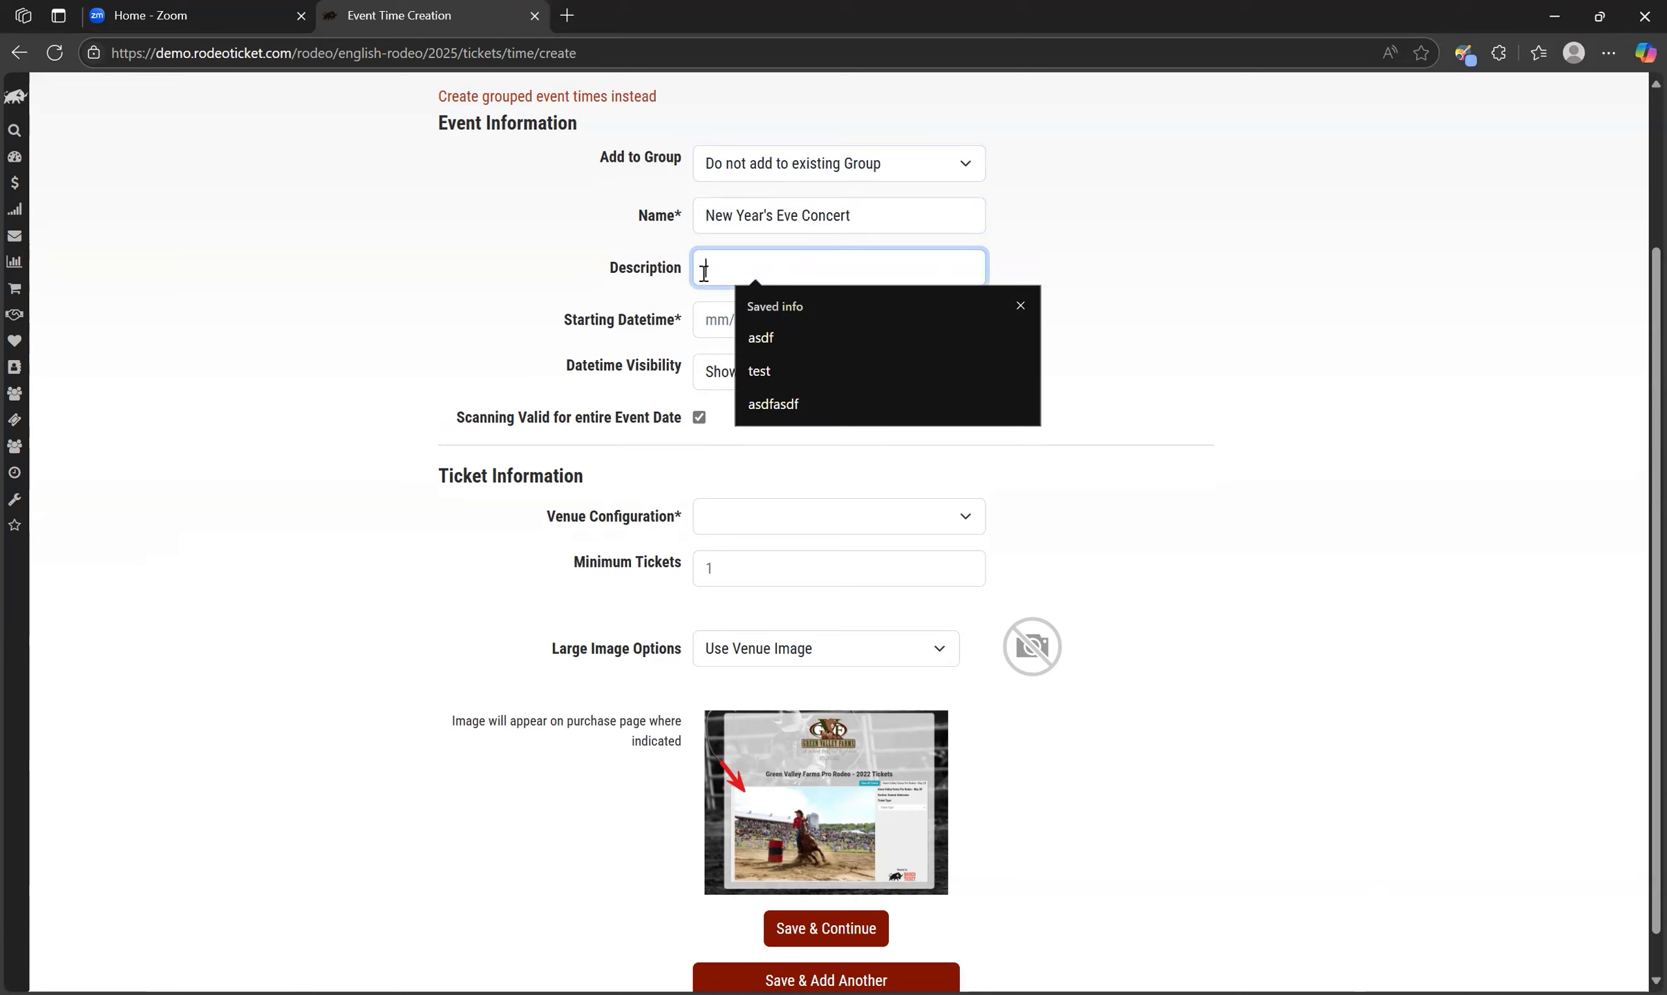
pyautogui.click(622, 308)
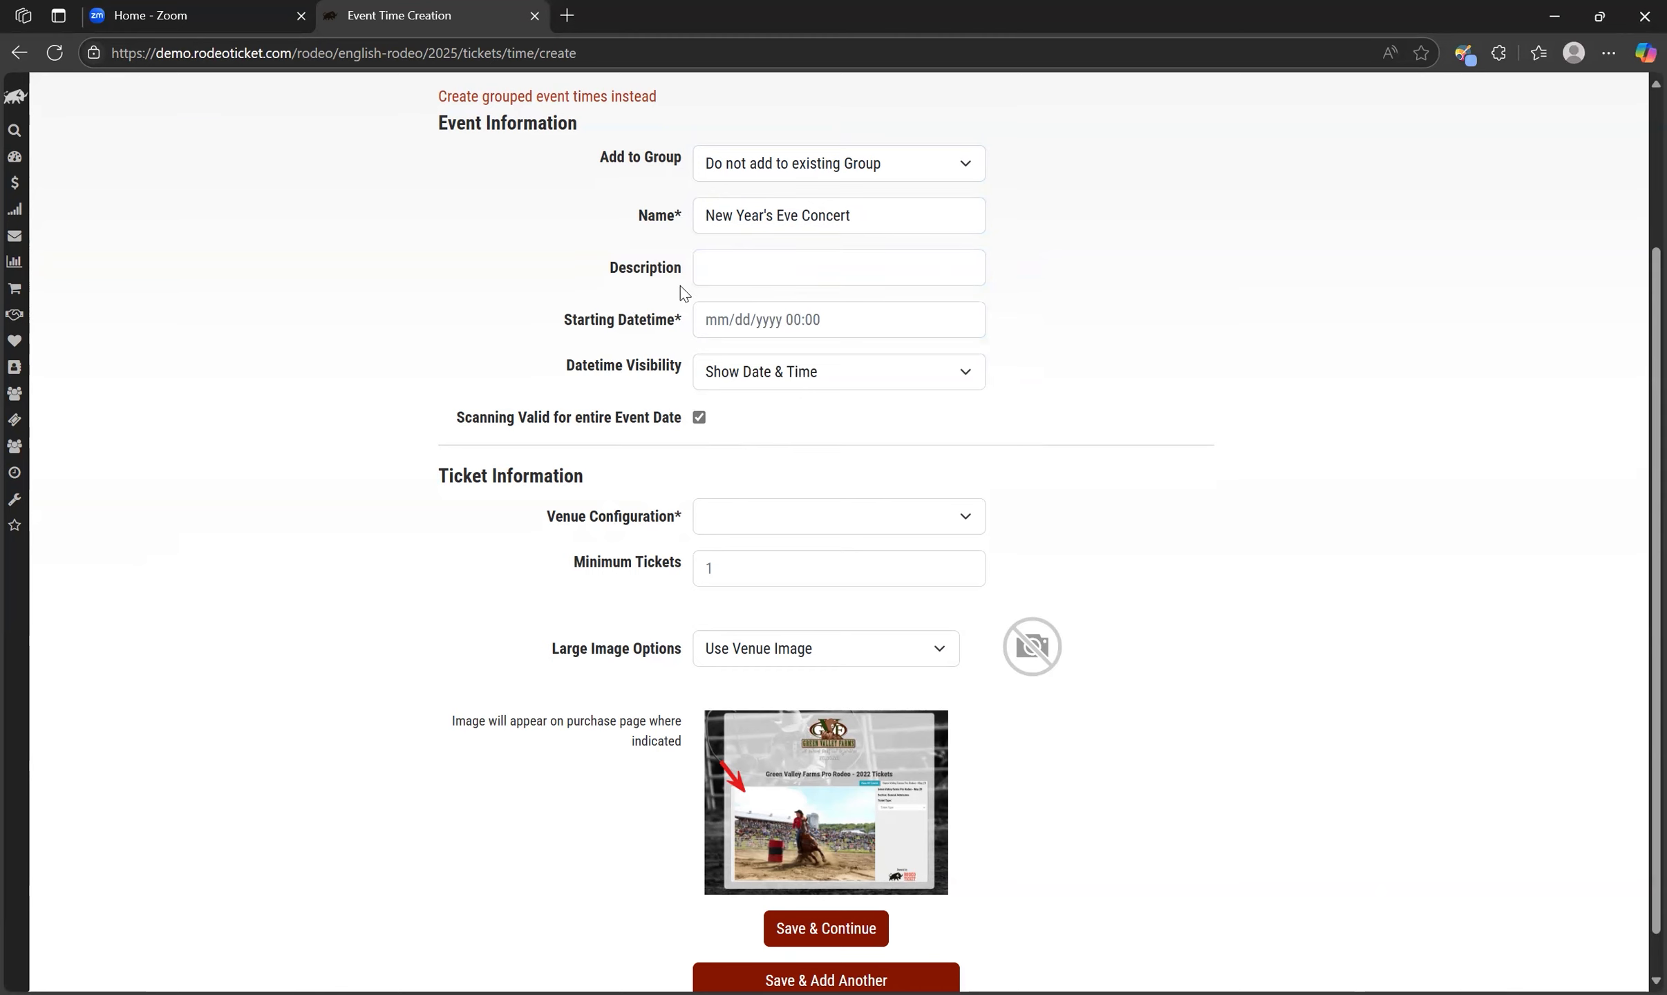
# - Set the event's starting date and time to 12/31/2025 20:00
pyautogui.scroll(-1, 683, 294)
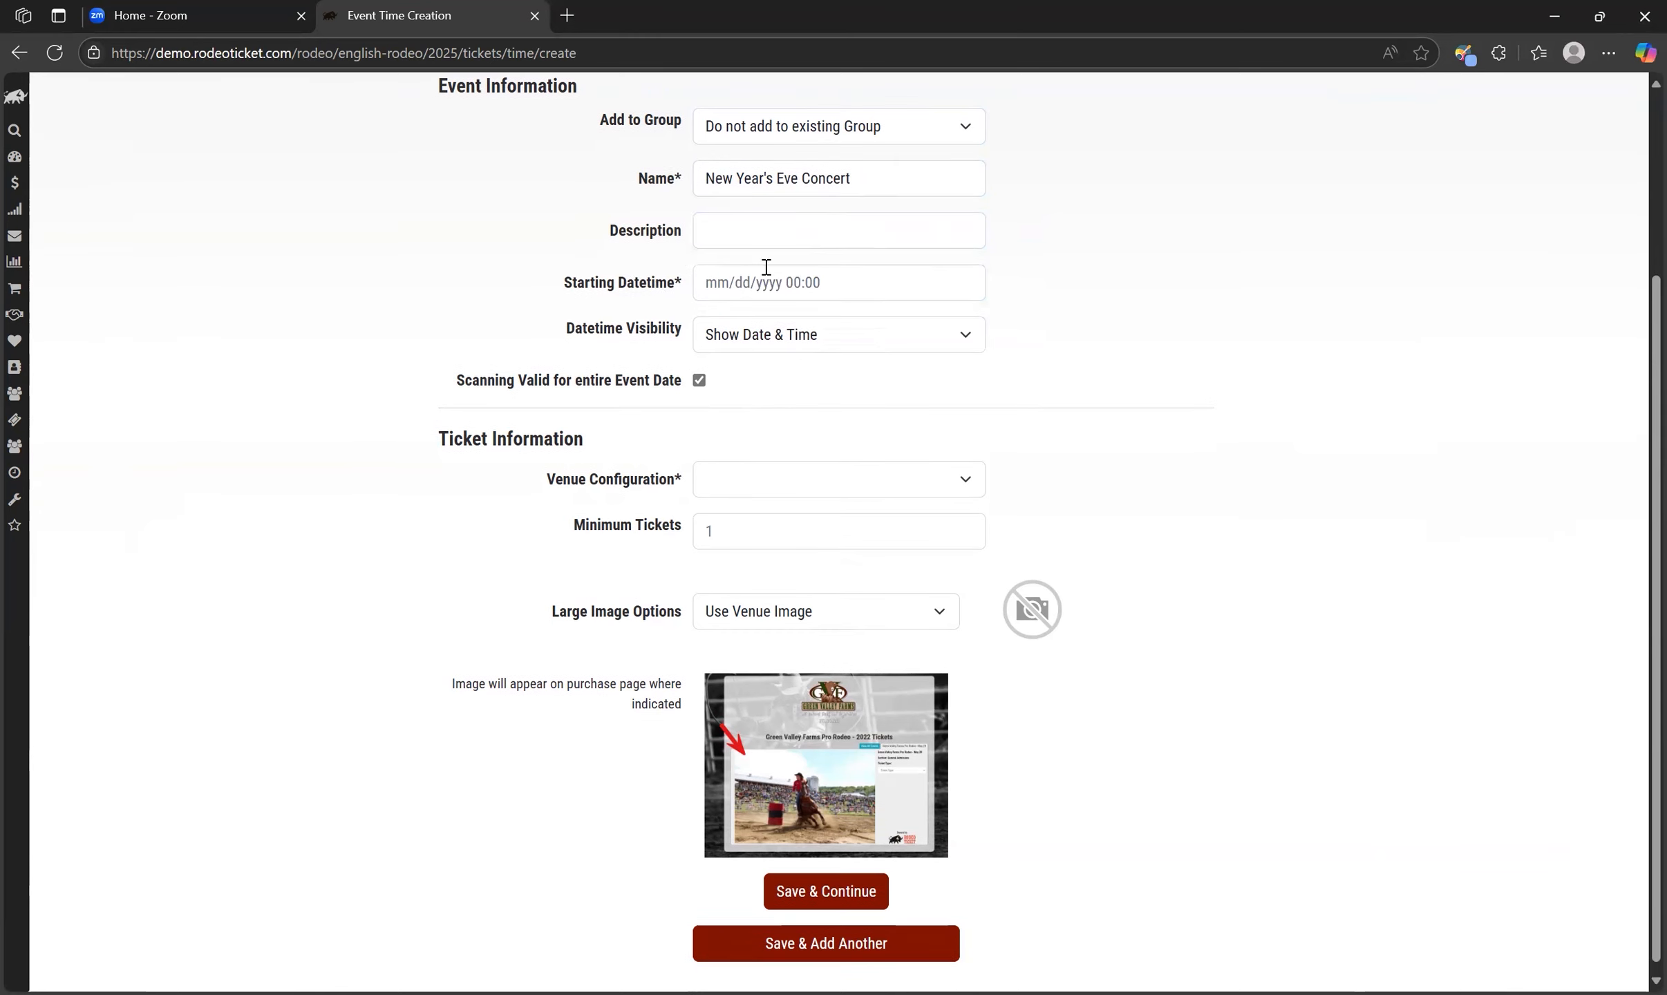
pyautogui.click(790, 295)
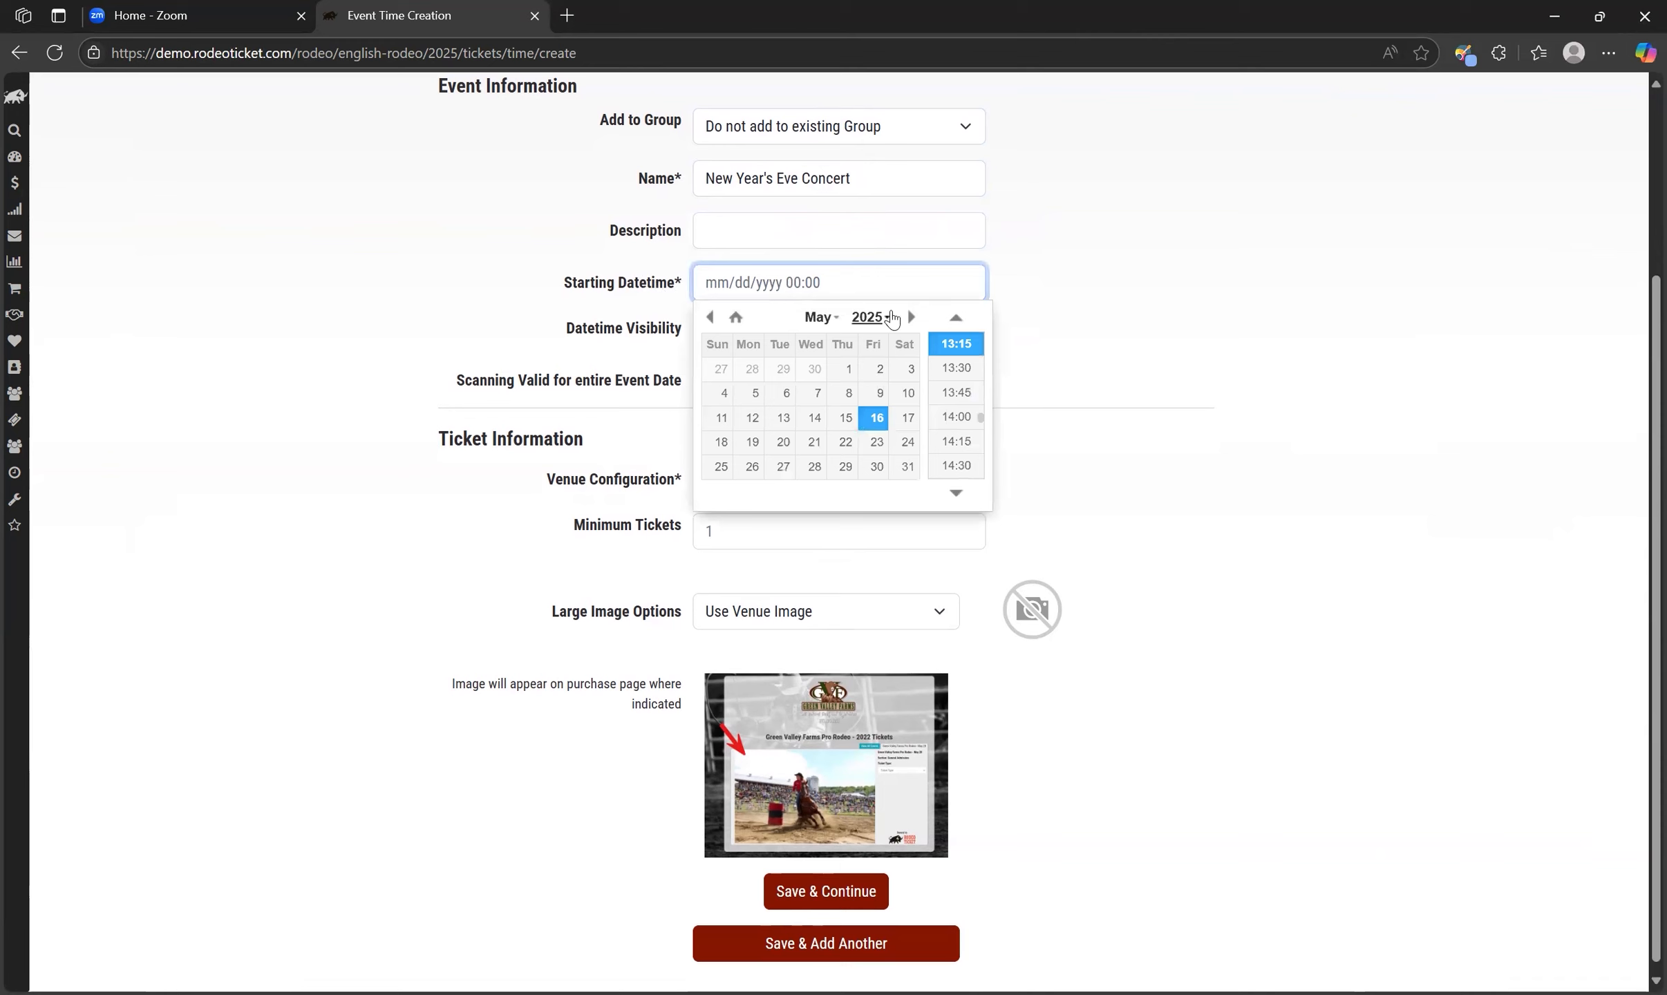
pyautogui.click(910, 316)
pyautogui.click(910, 316)
pyautogui.click(910, 317)
pyautogui.click(910, 316)
pyautogui.click(910, 317)
pyautogui.click(910, 316)
pyautogui.click(909, 317)
pyautogui.click(813, 467)
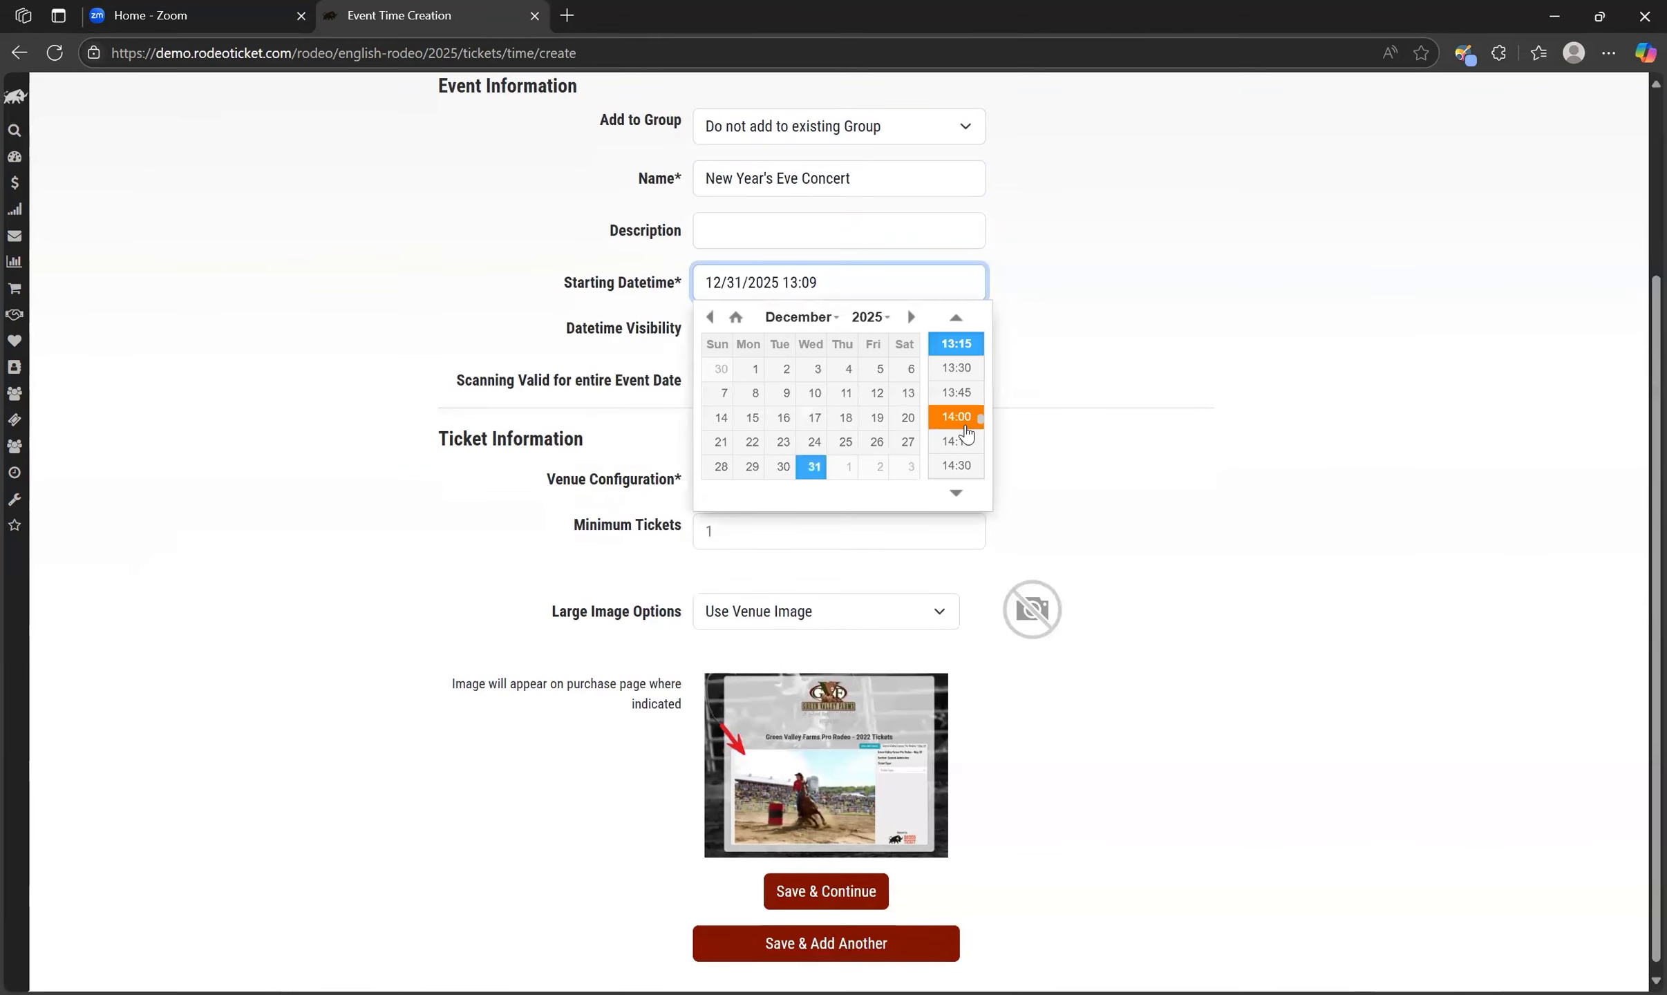
pyautogui.scroll(-5, 966, 435)
pyautogui.scroll(4, 965, 433)
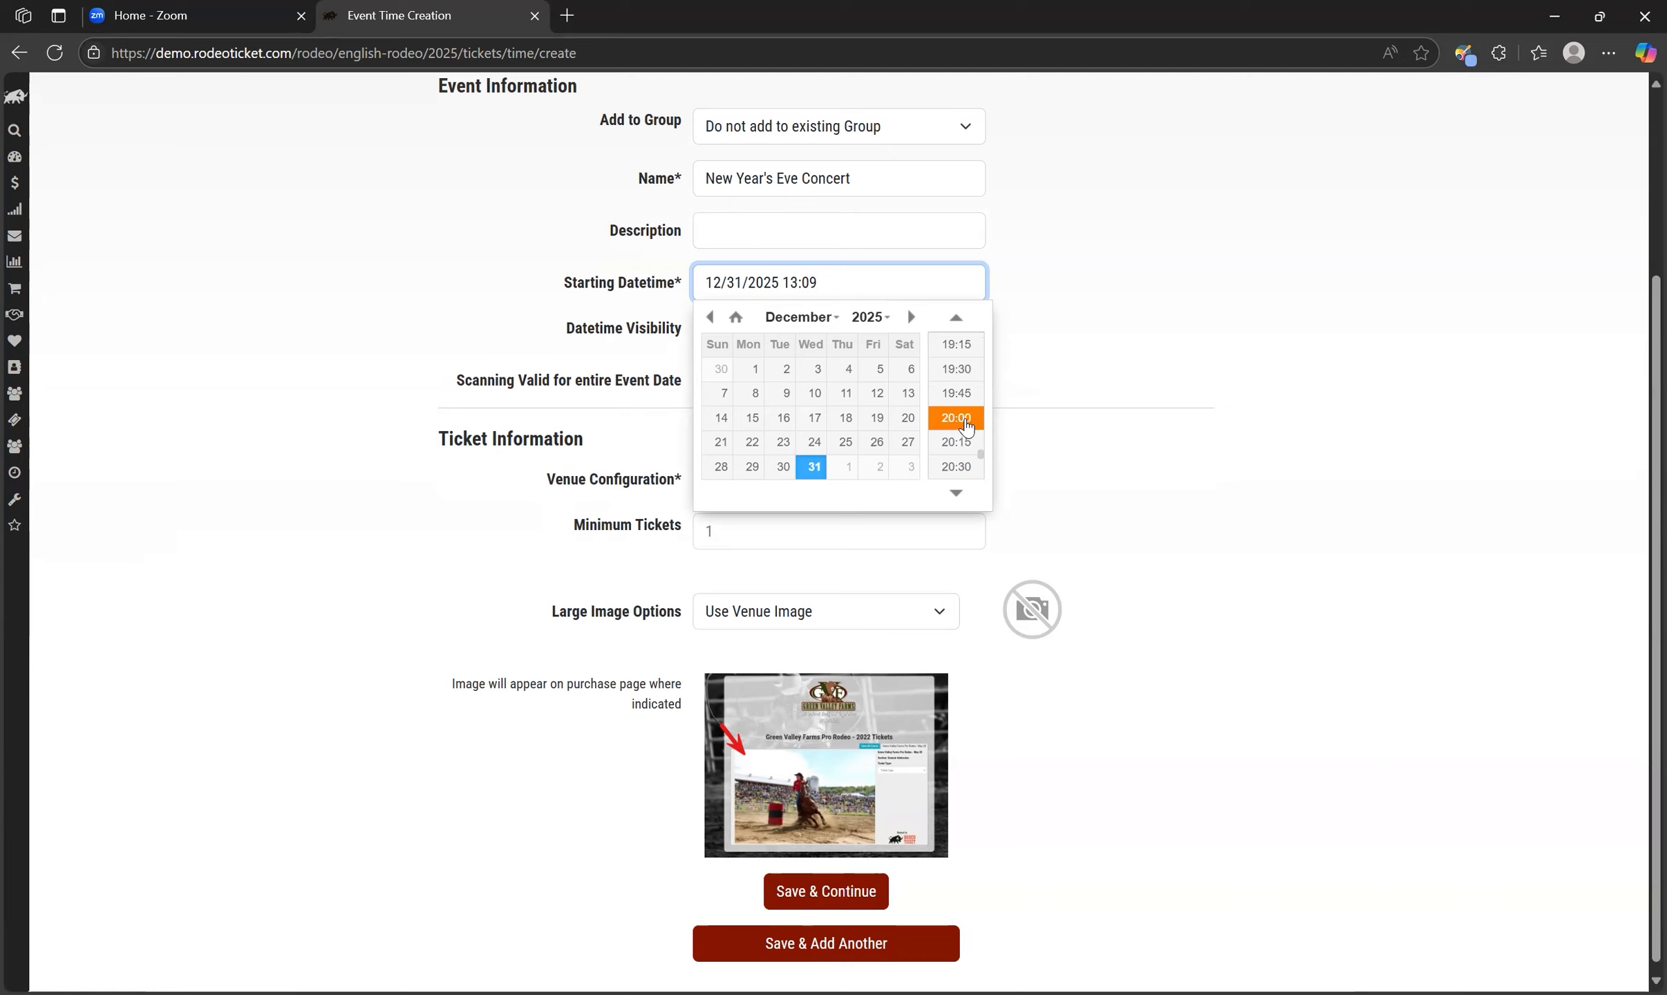
pyautogui.click(966, 424)
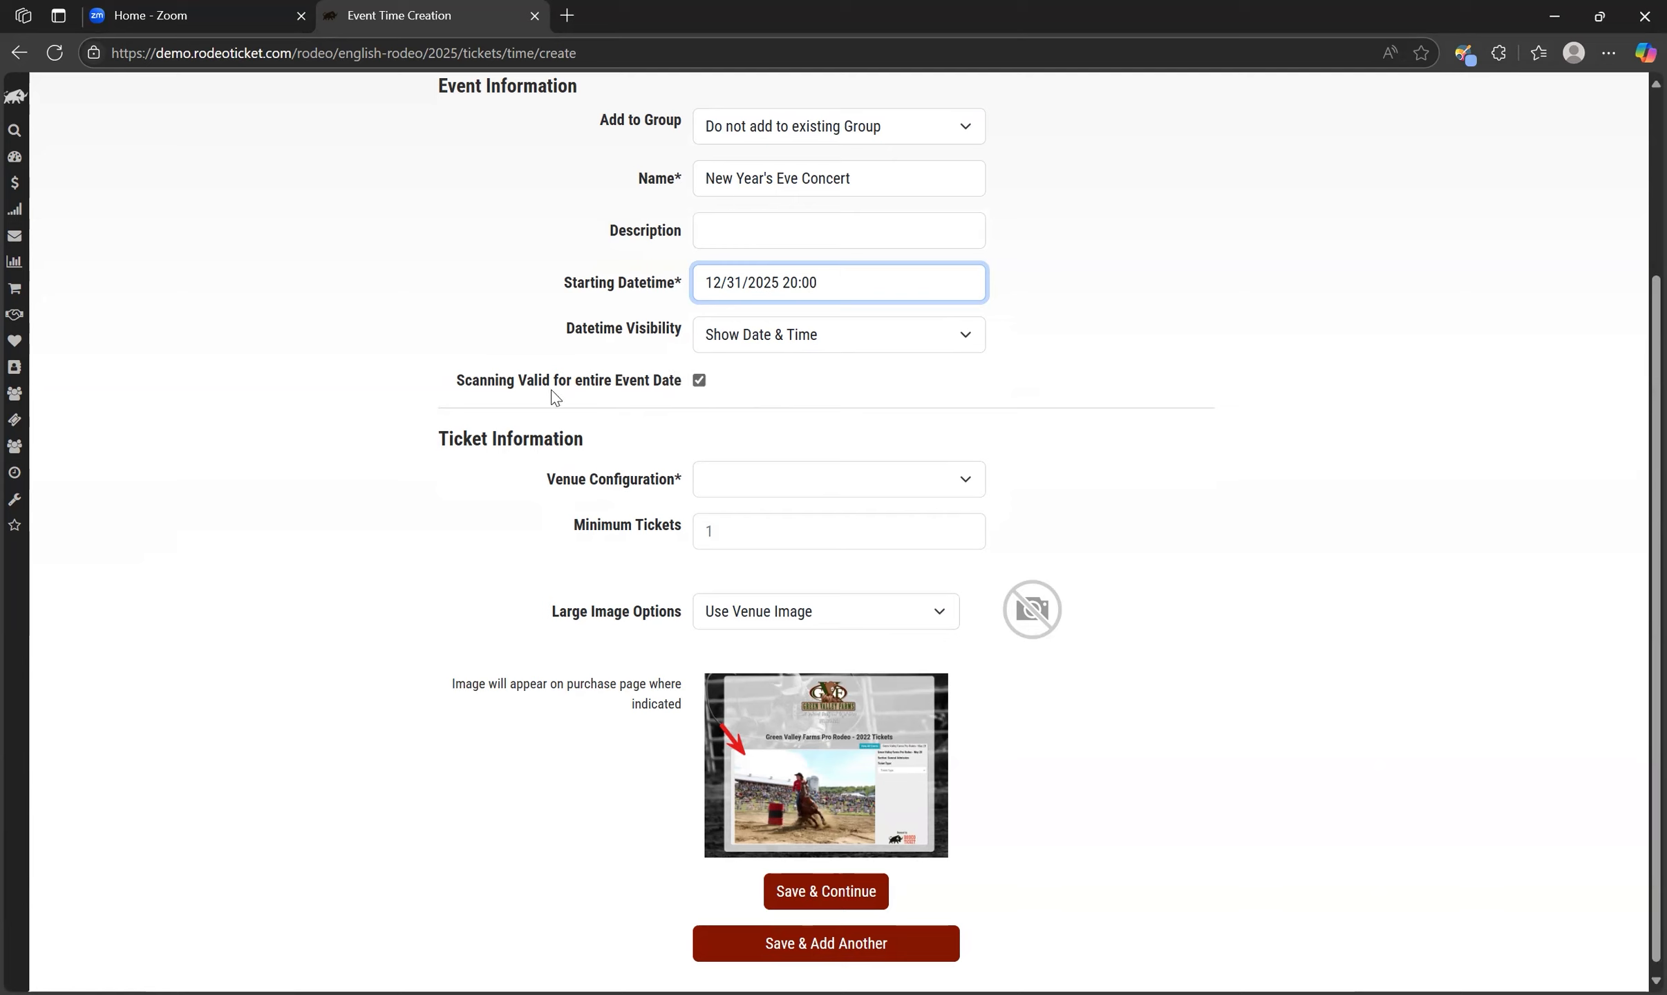
# - Turn off scanning for the entire event date and set scanning to open at 12/31/2025 19:30
pyautogui.click(700, 381)
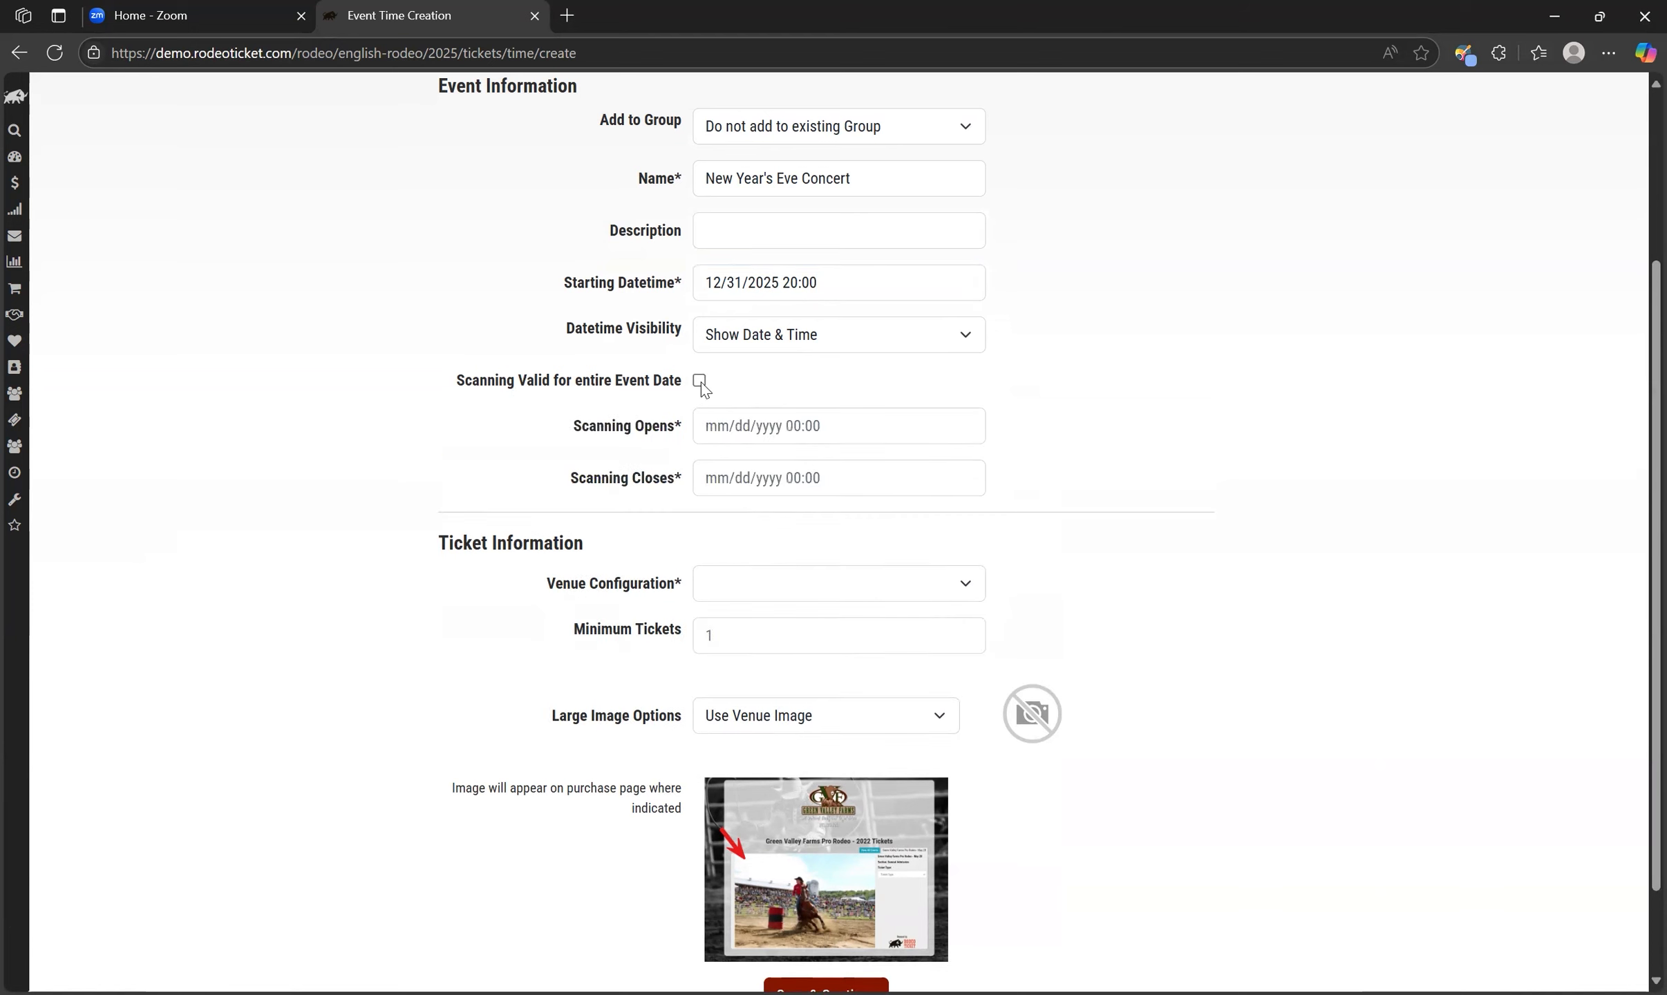
pyautogui.click(786, 429)
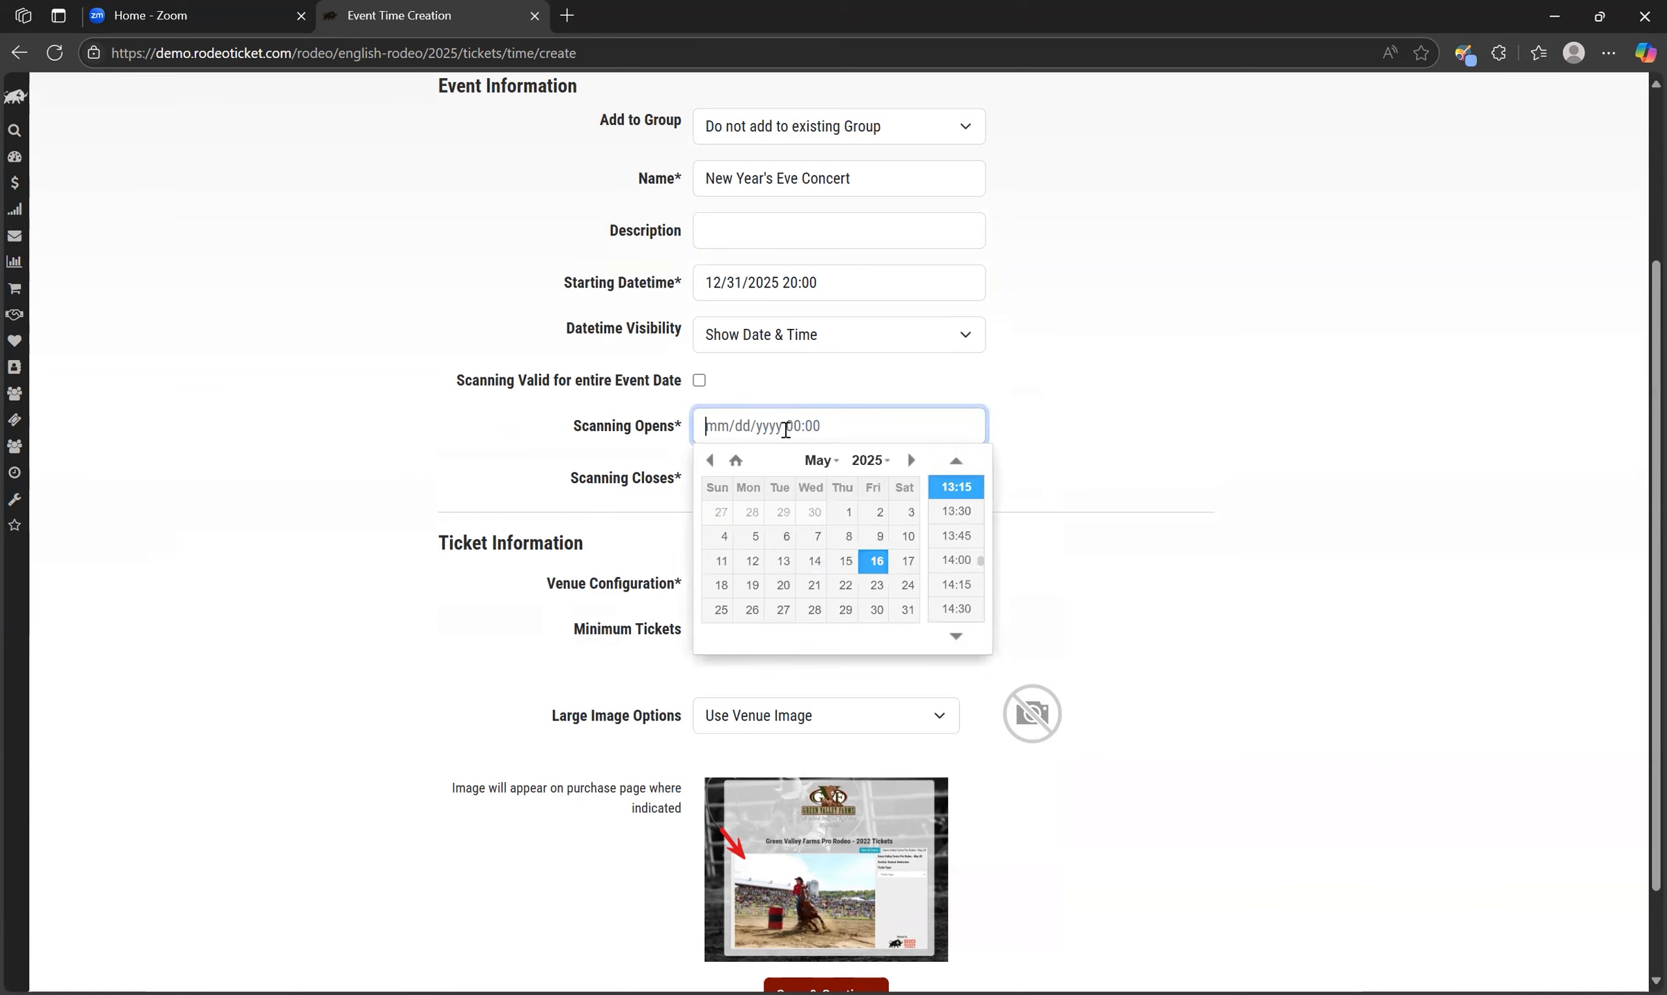
pyautogui.click(836, 462)
pyautogui.scroll(-3, 806, 591)
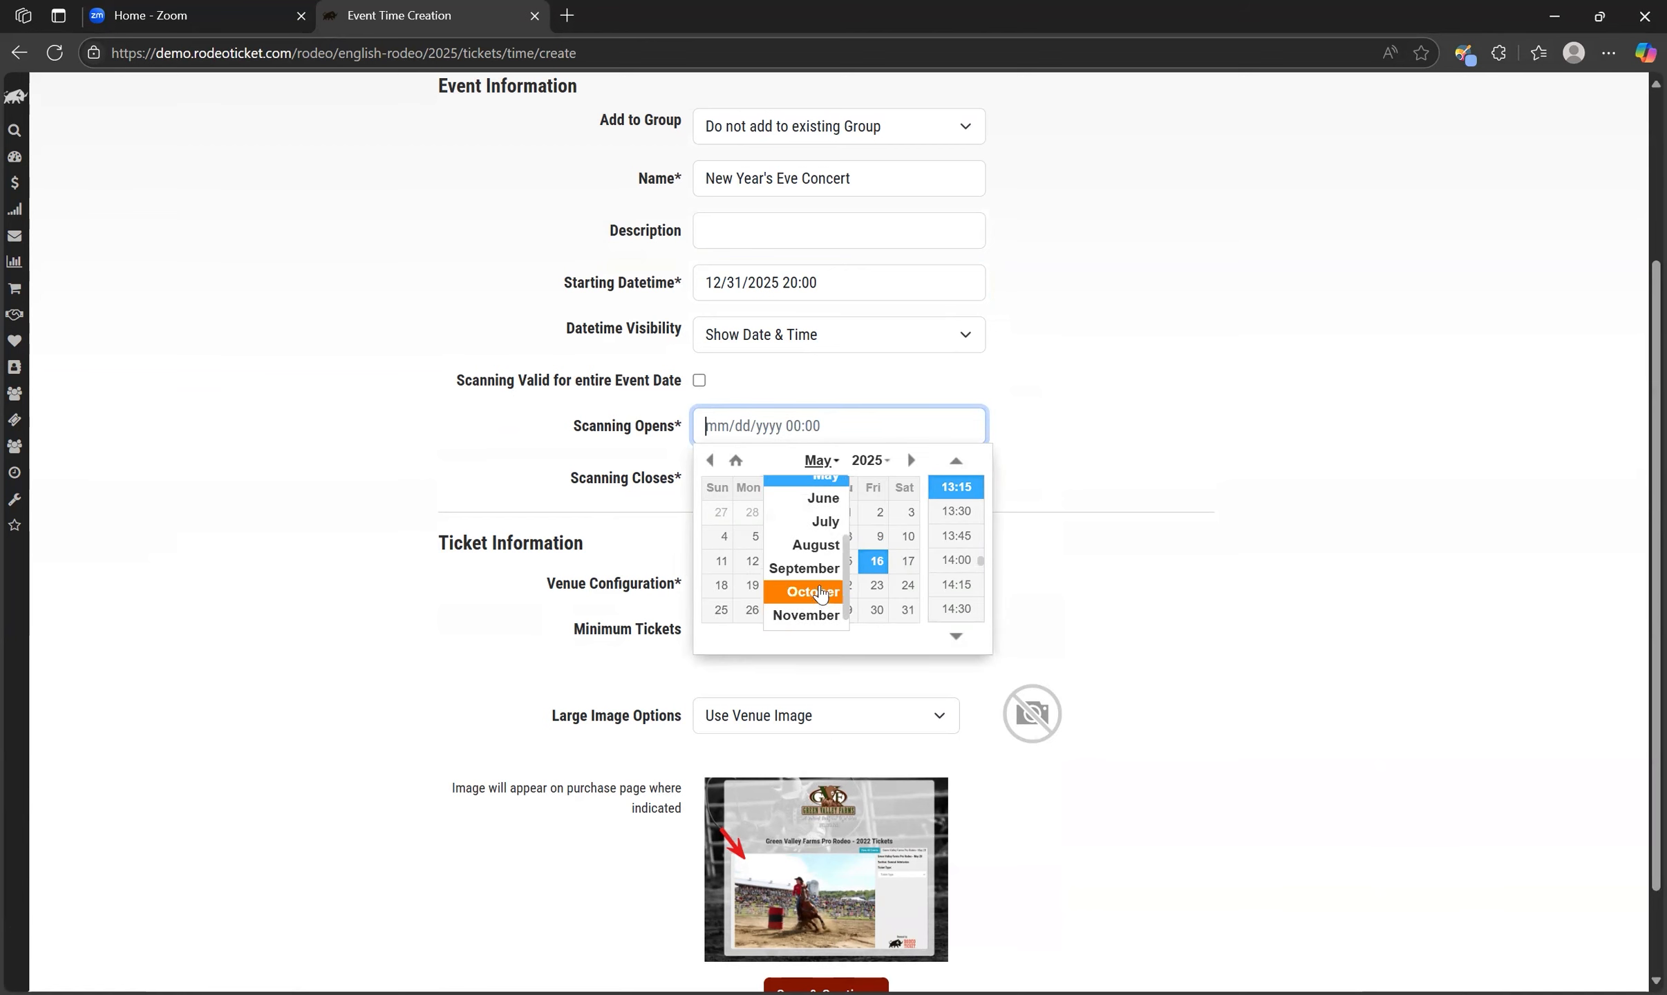
pyautogui.click(815, 615)
pyautogui.click(814, 614)
pyautogui.scroll(-5, 956, 539)
pyautogui.scroll(-1, 954, 527)
pyautogui.scroll(2, 955, 528)
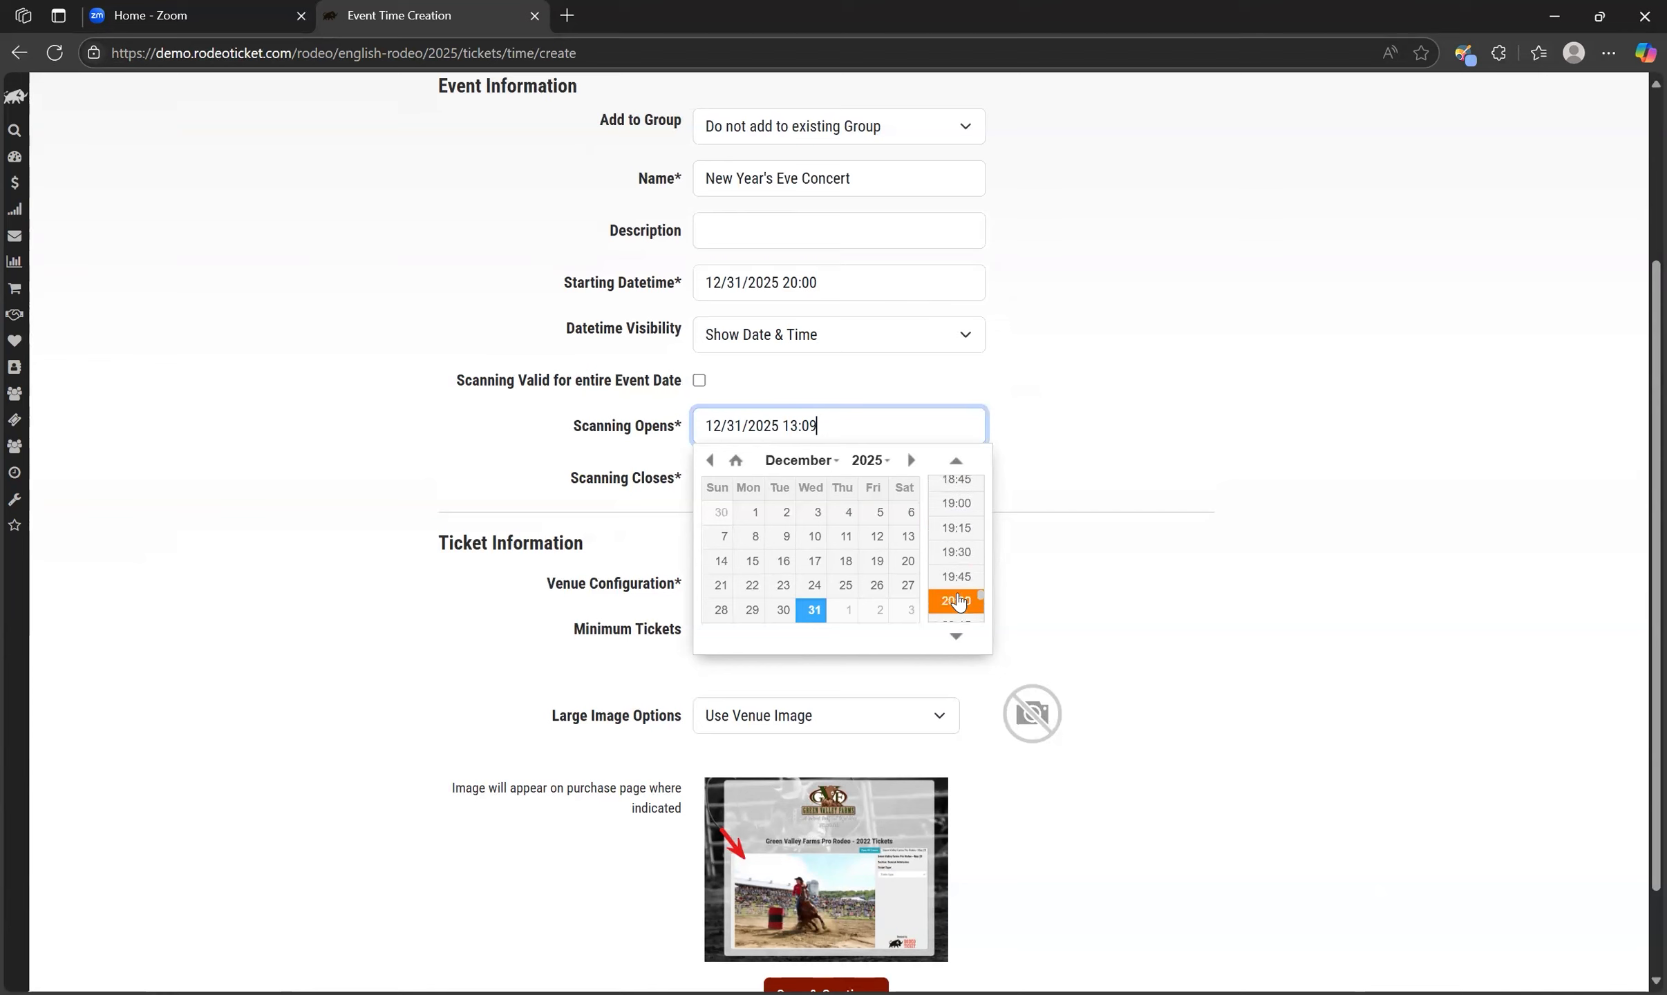
pyautogui.scroll(-2, 961, 567)
pyautogui.click(958, 515)
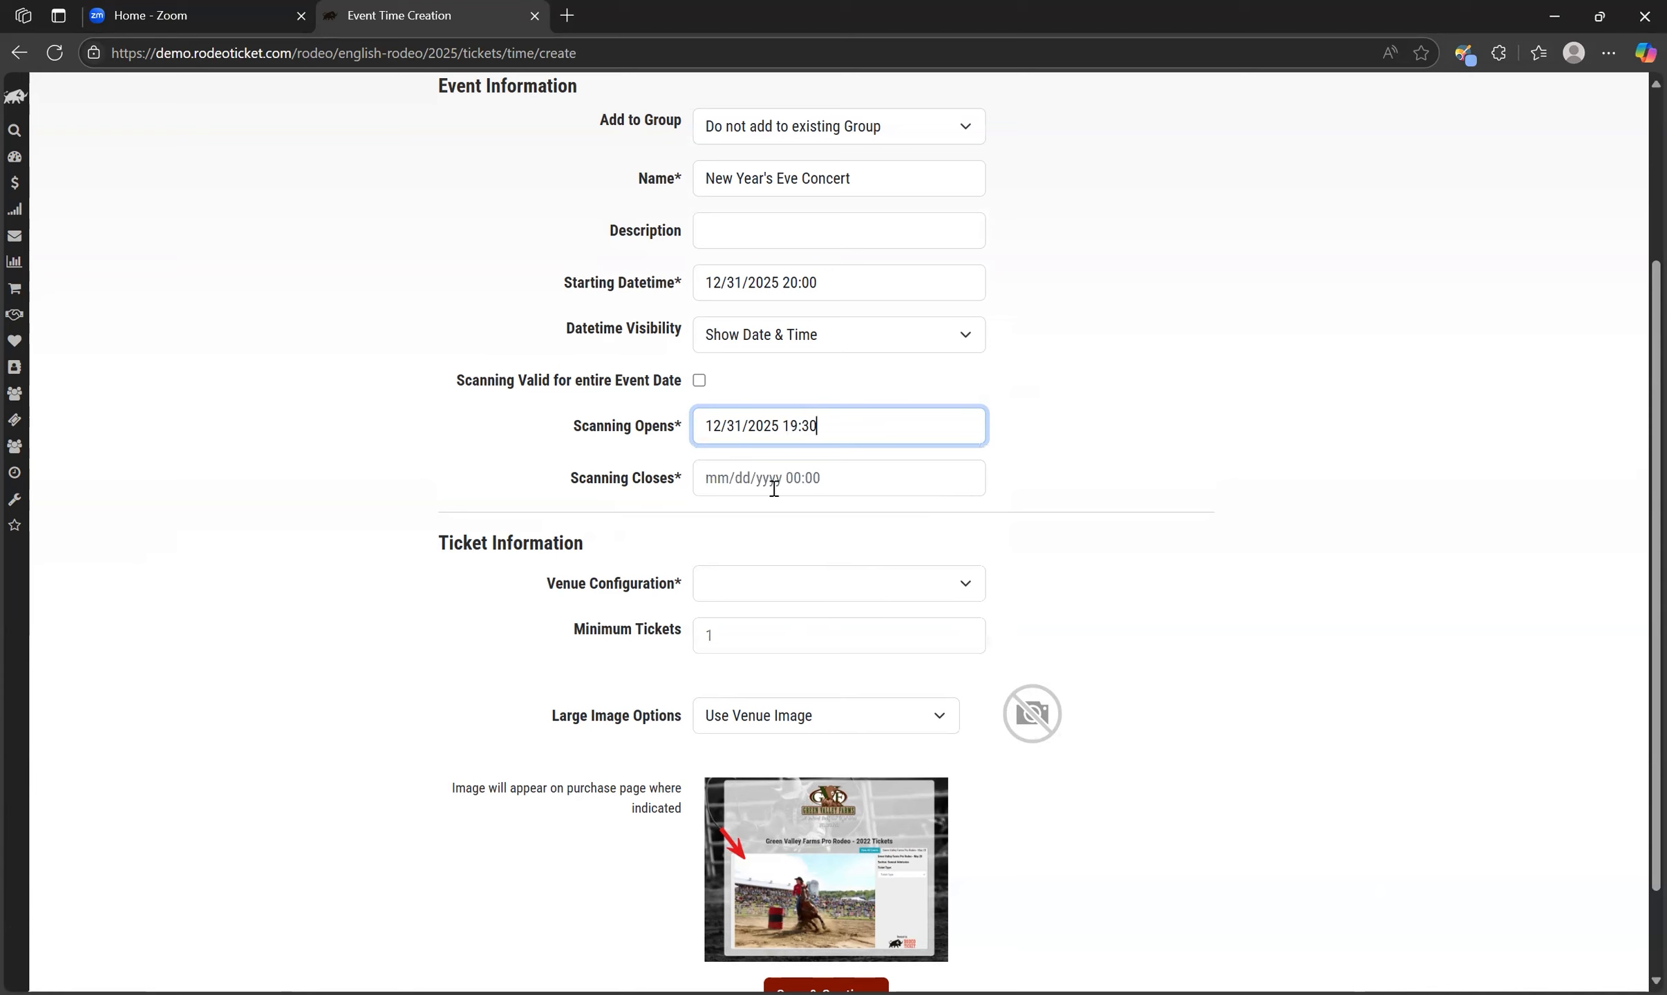
# - Set ticket scanning to close at 12/31/2025 22:00
pyautogui.click(719, 478)
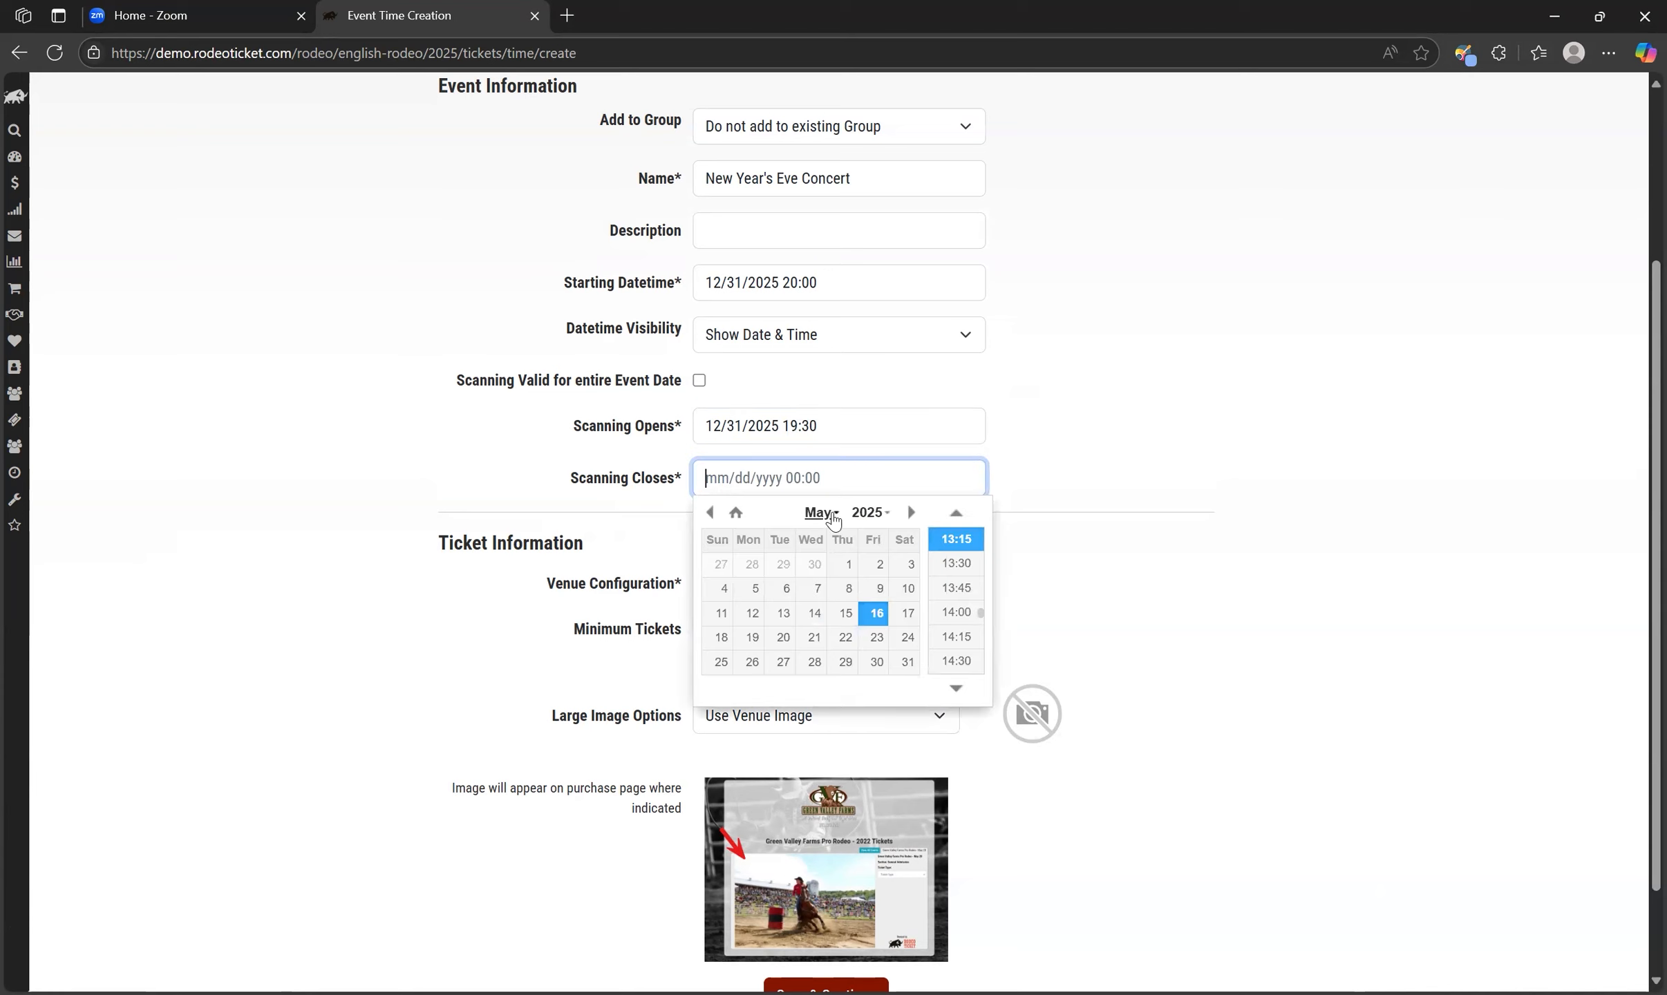
pyautogui.click(827, 514)
pyautogui.scroll(2, 806, 662)
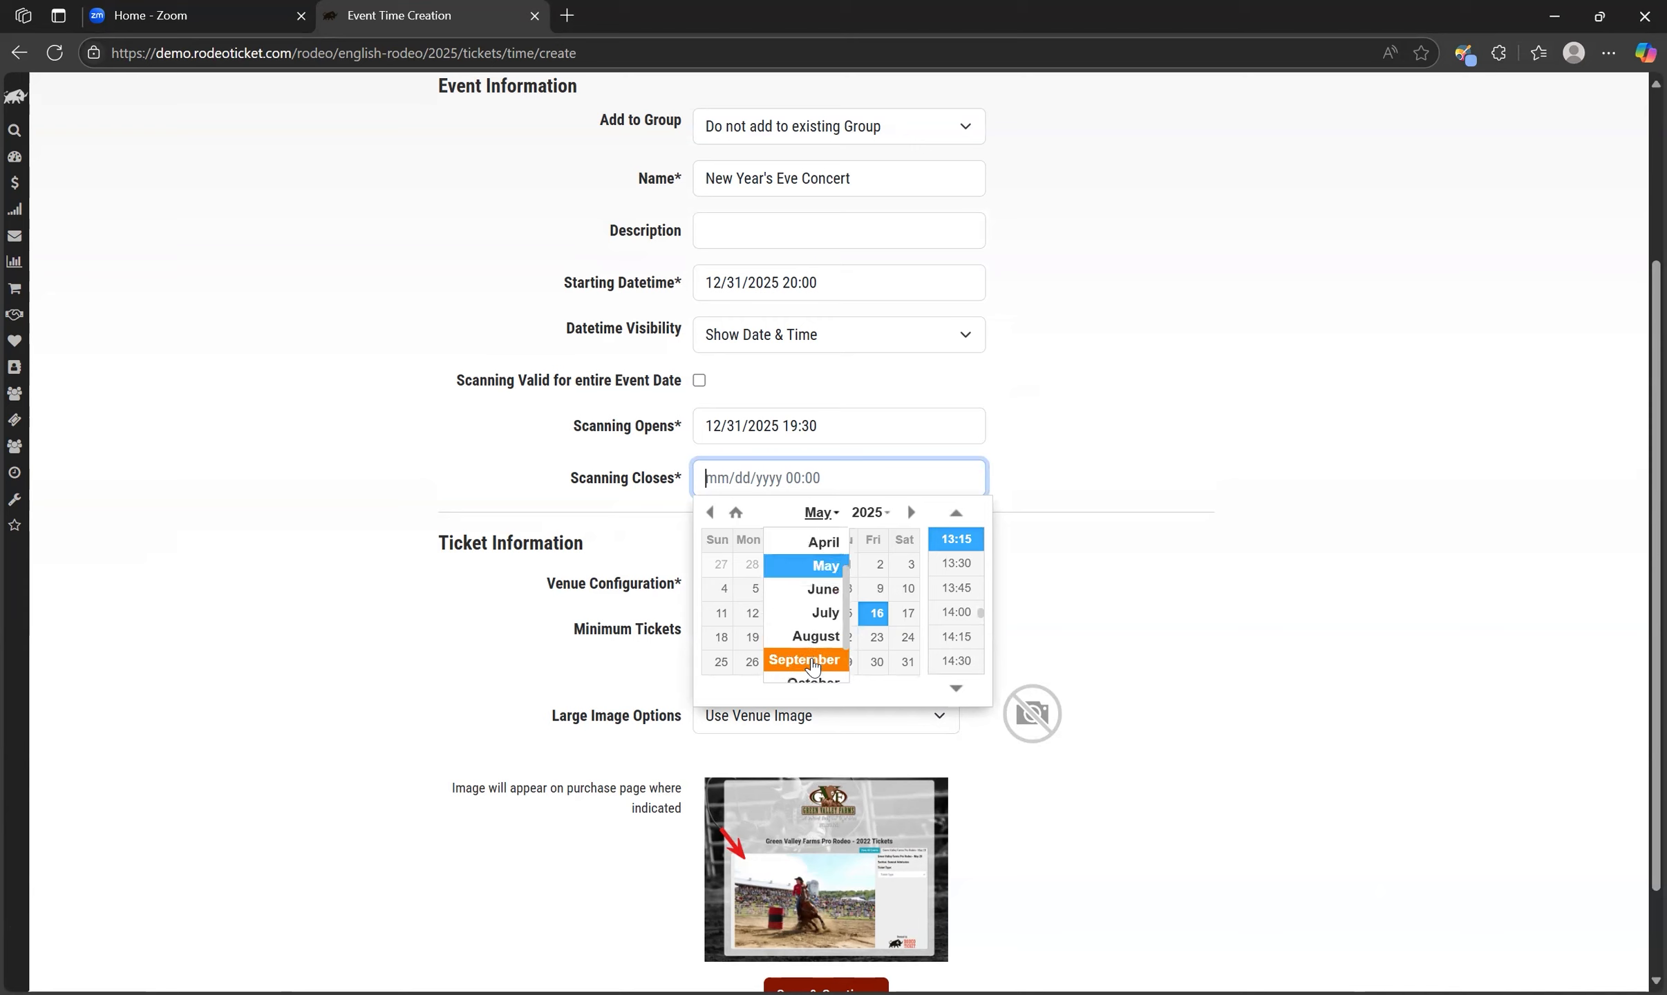
pyautogui.scroll(-2, 808, 665)
pyautogui.click(819, 670)
pyautogui.click(816, 662)
pyautogui.scroll(-10, 961, 643)
pyautogui.scroll(1, 968, 652)
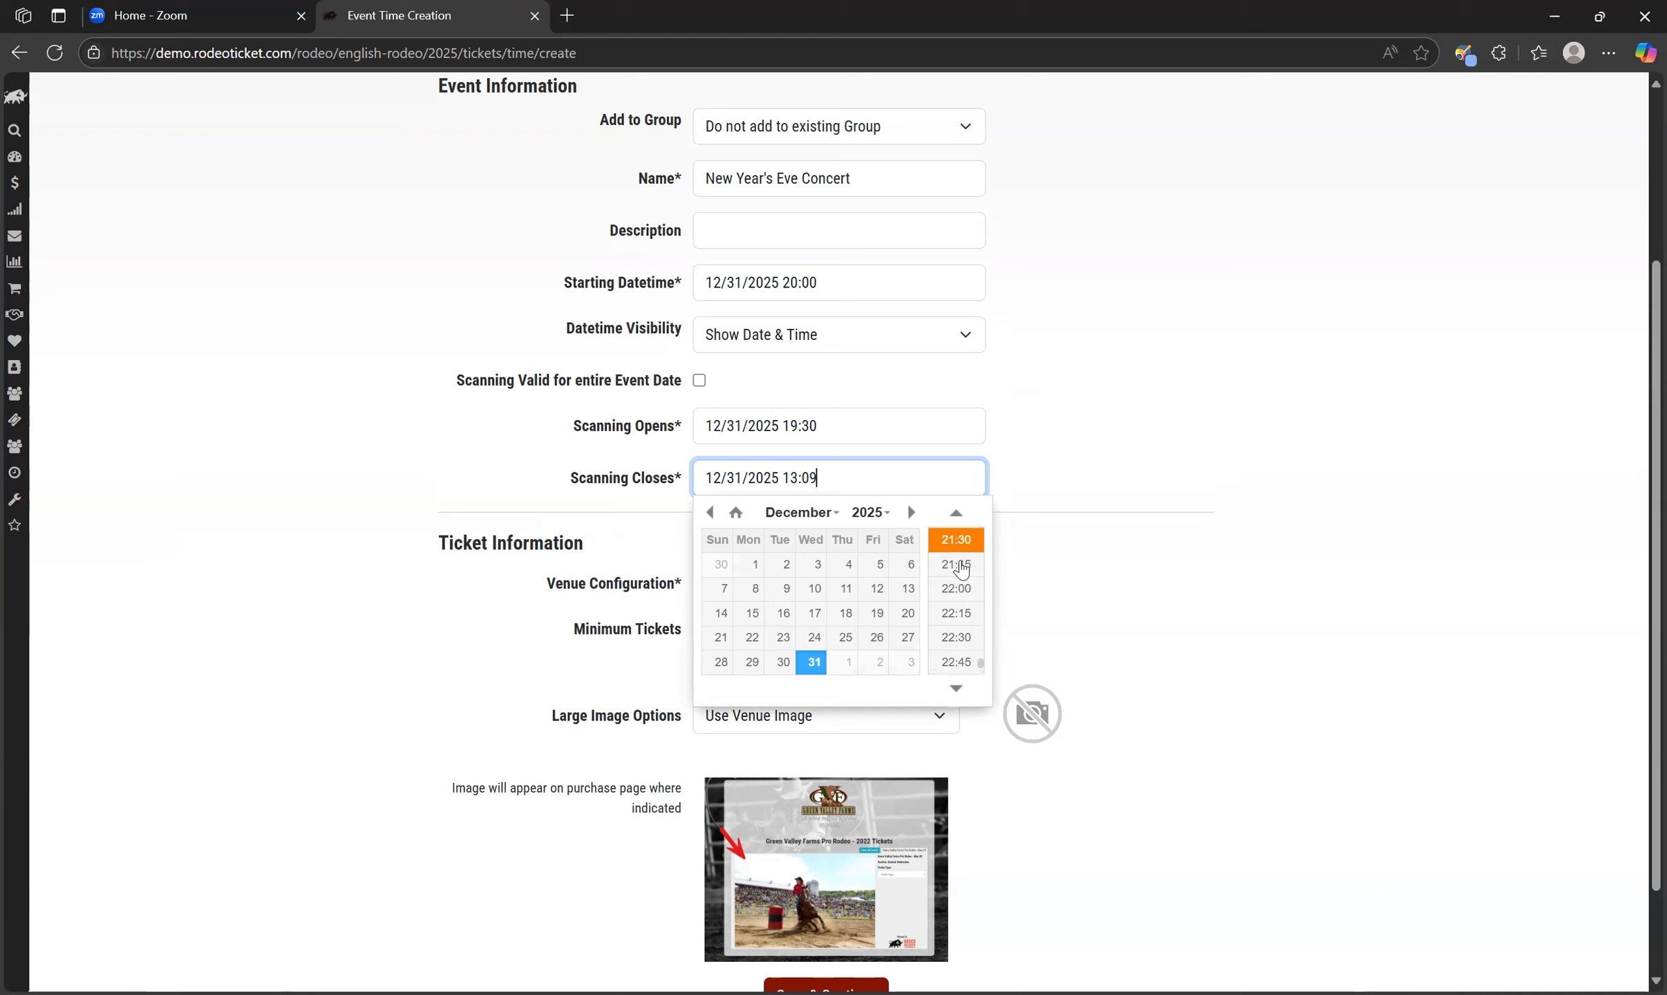
pyautogui.click(962, 594)
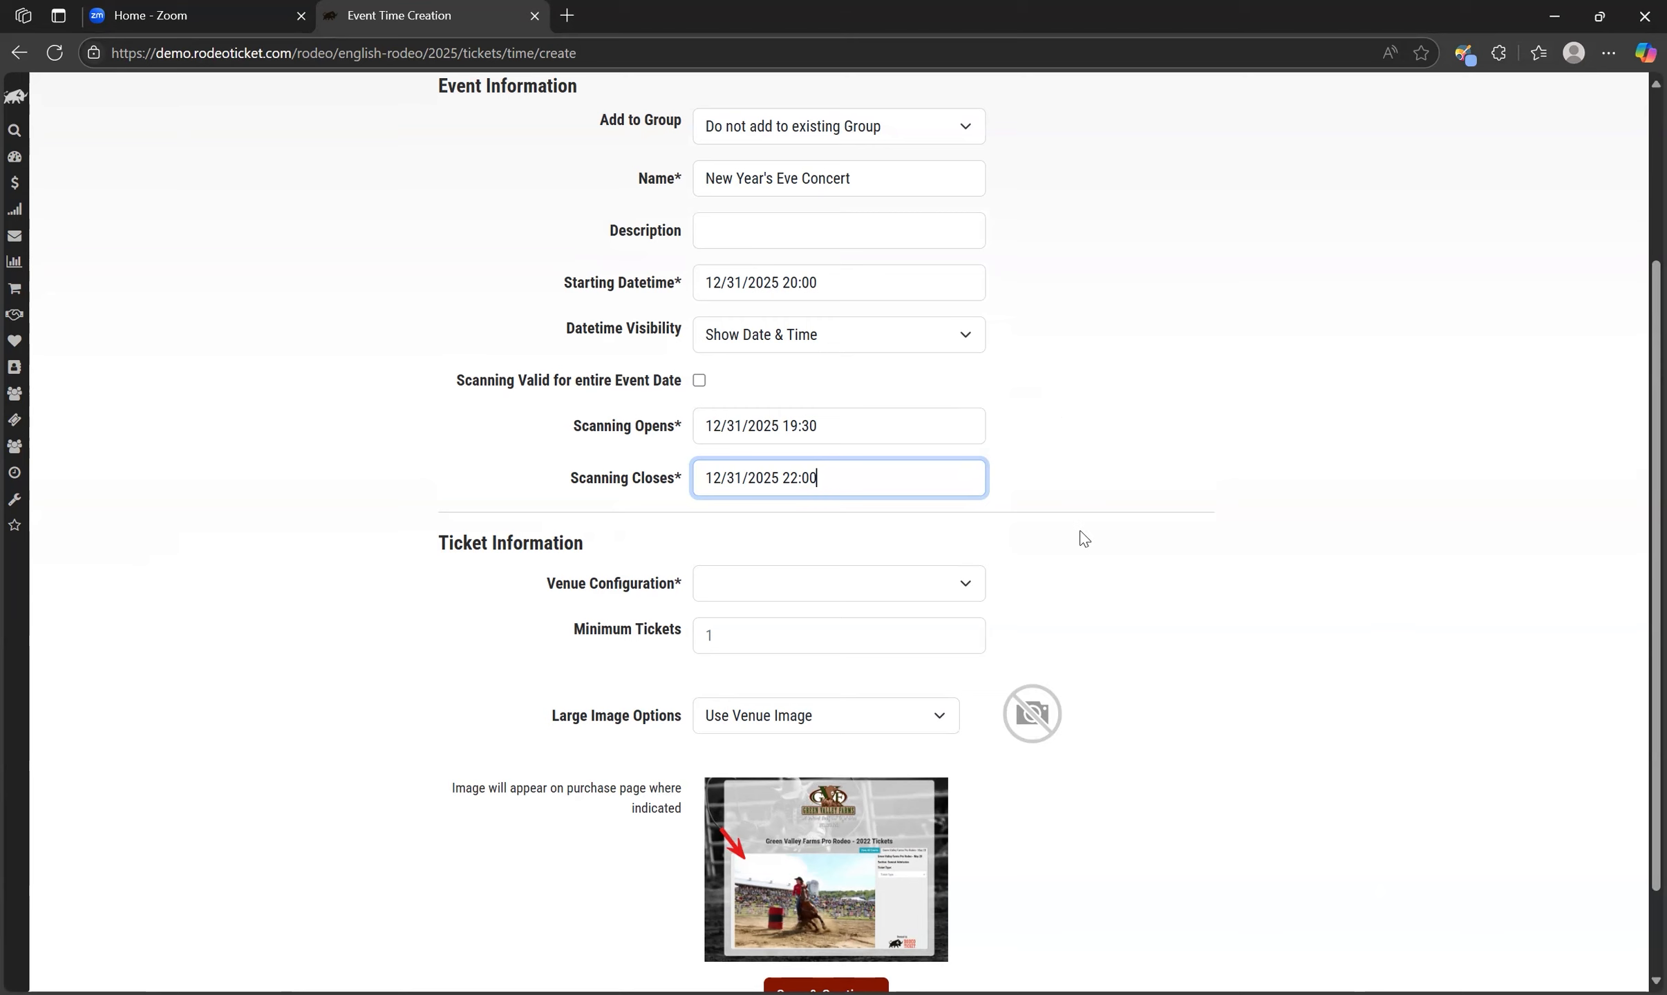
# - Set the venue configuration to County Fairgrounds and check the available large image options
pyautogui.scroll(-2, 1080, 531)
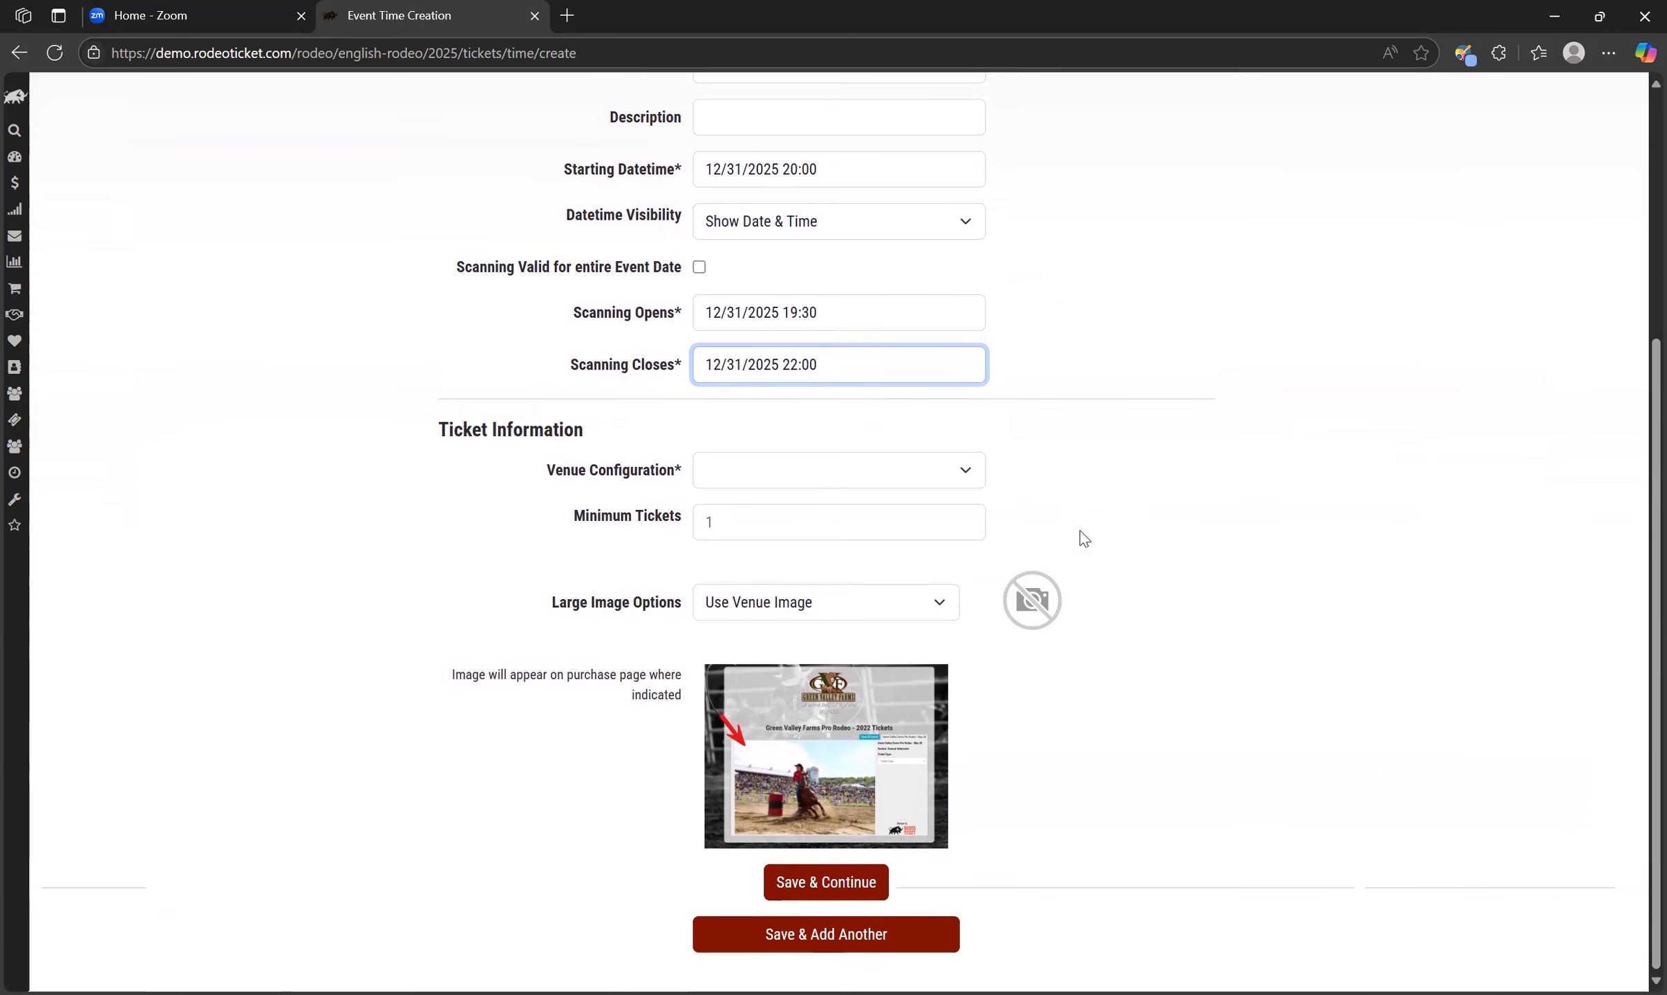
pyautogui.click(798, 467)
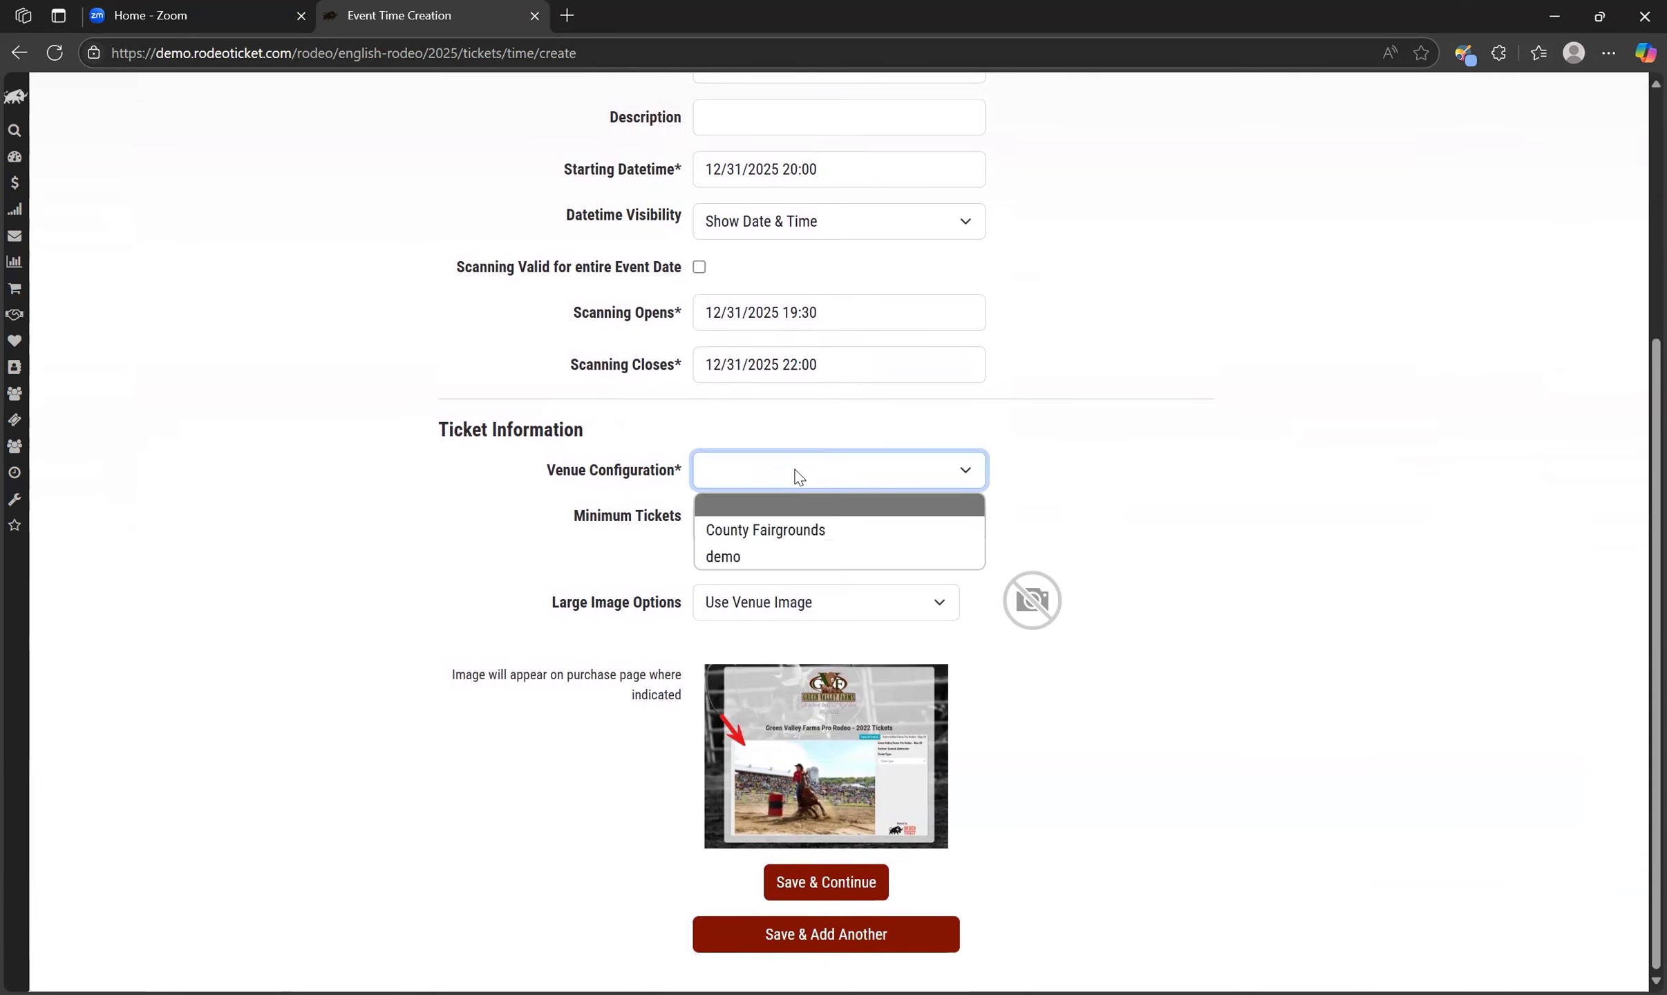
pyautogui.click(792, 528)
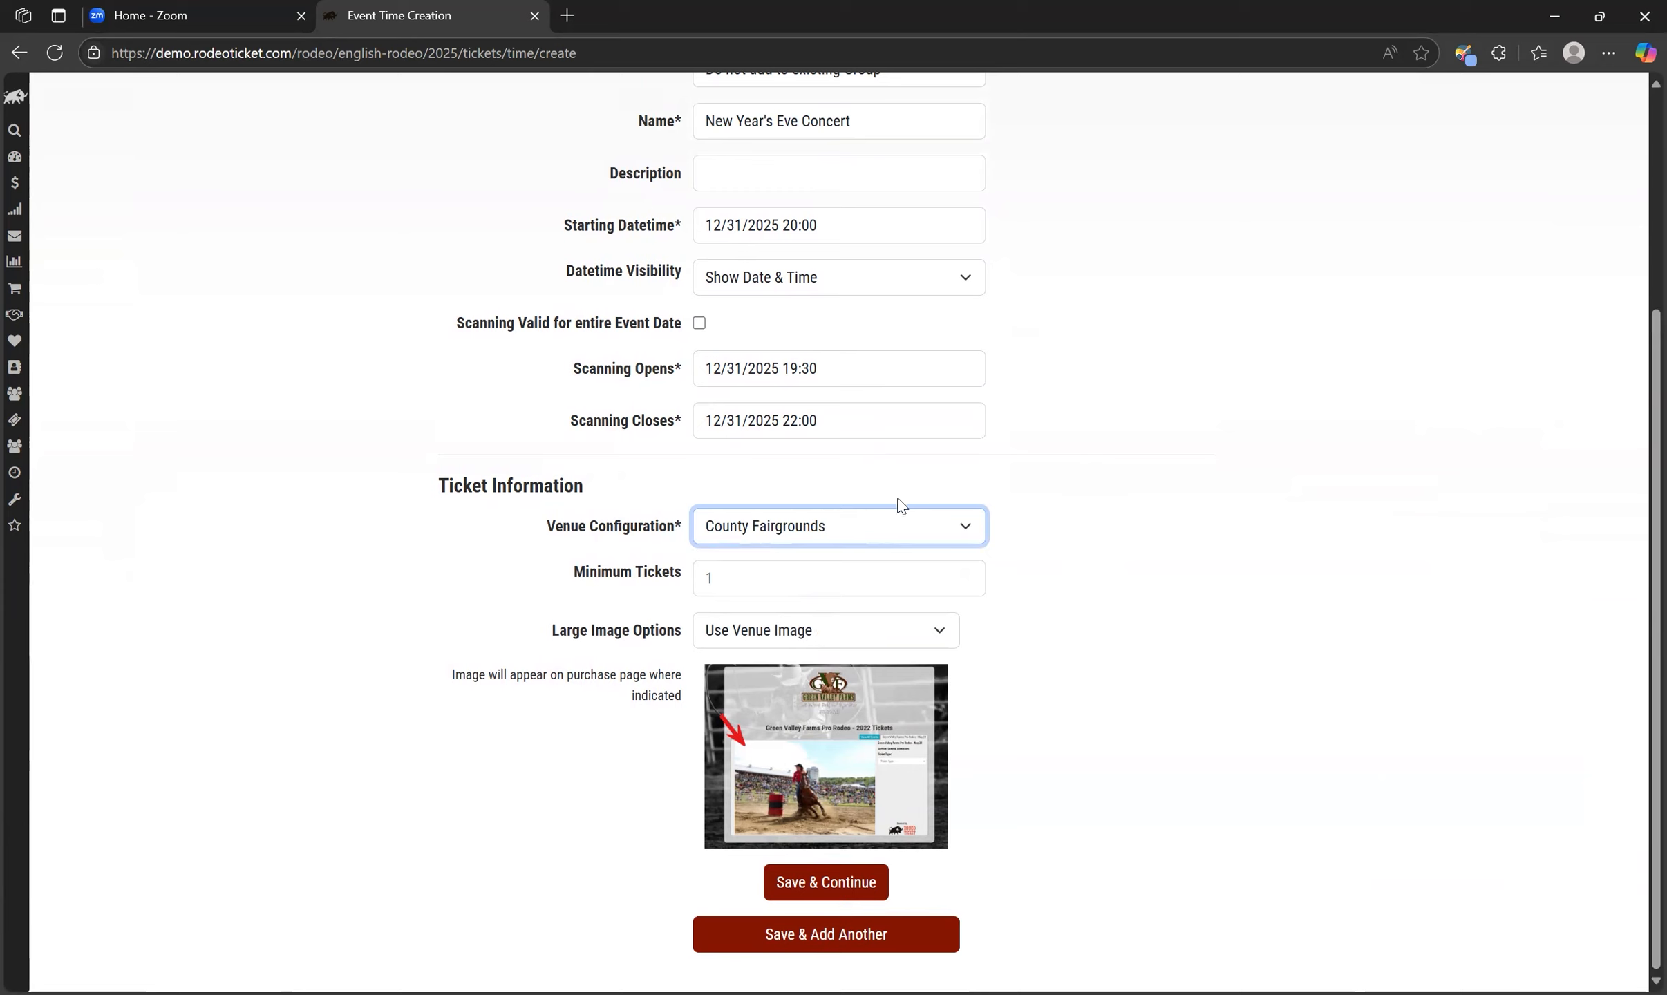
pyautogui.click(943, 631)
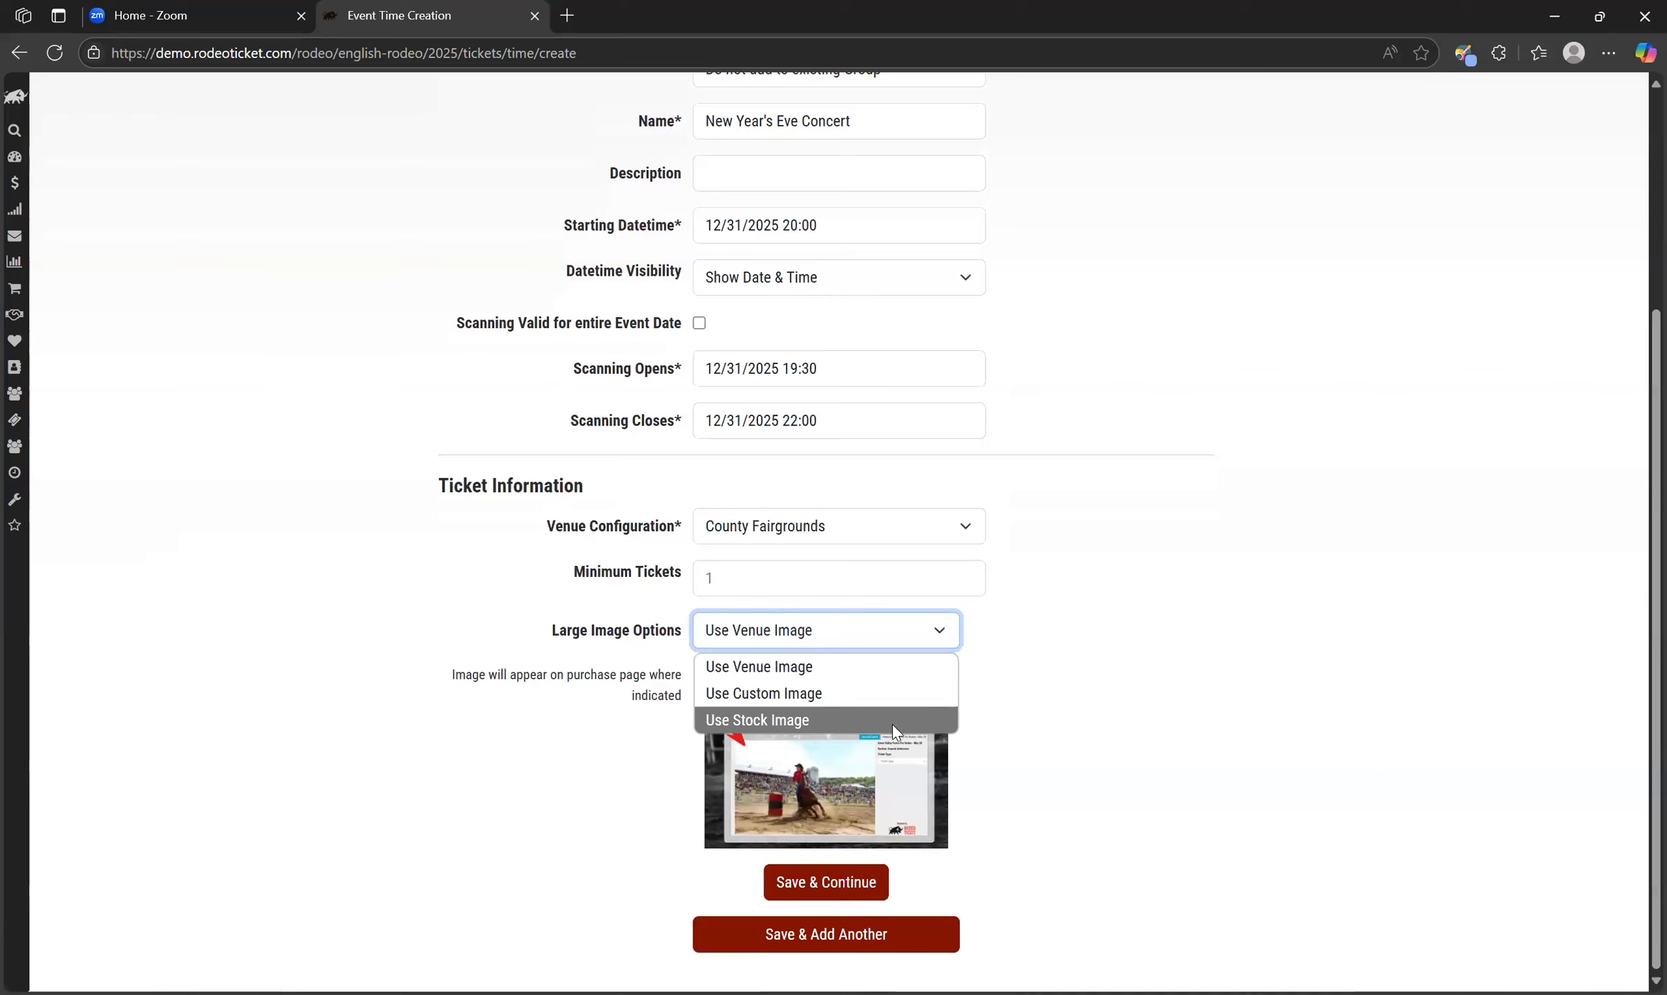
pyautogui.click(999, 600)
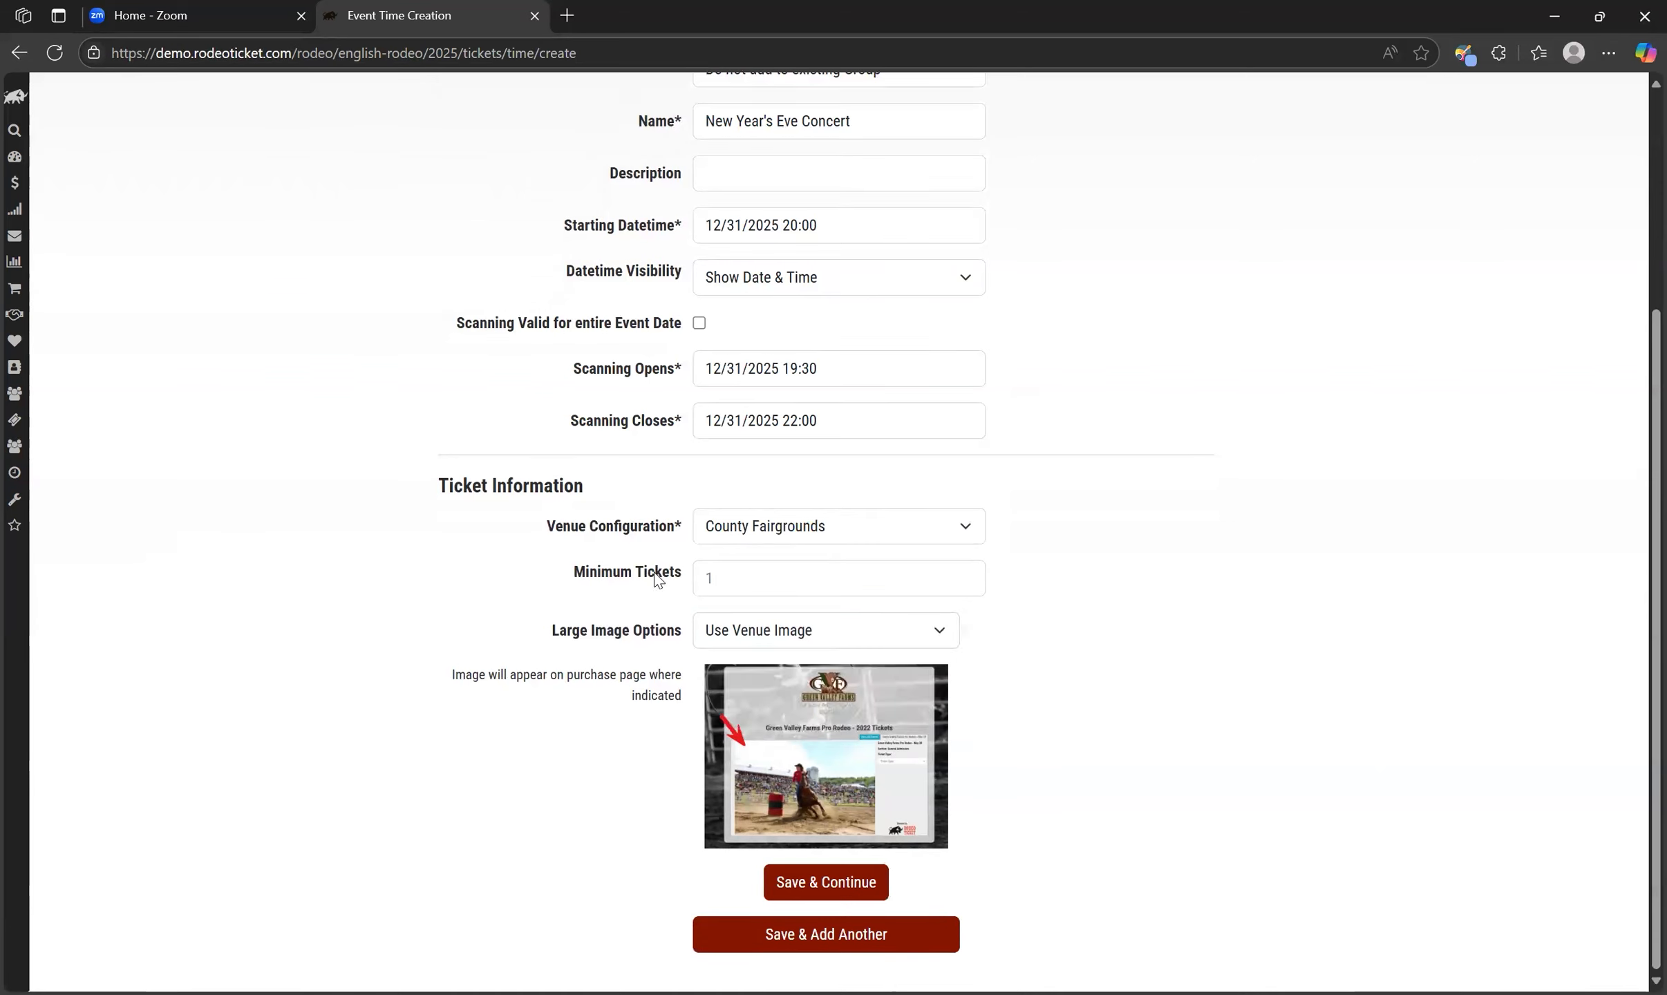
# - Change the venue configuration to demo, then save the event time and continue to ticket pricing
pyautogui.click(944, 527)
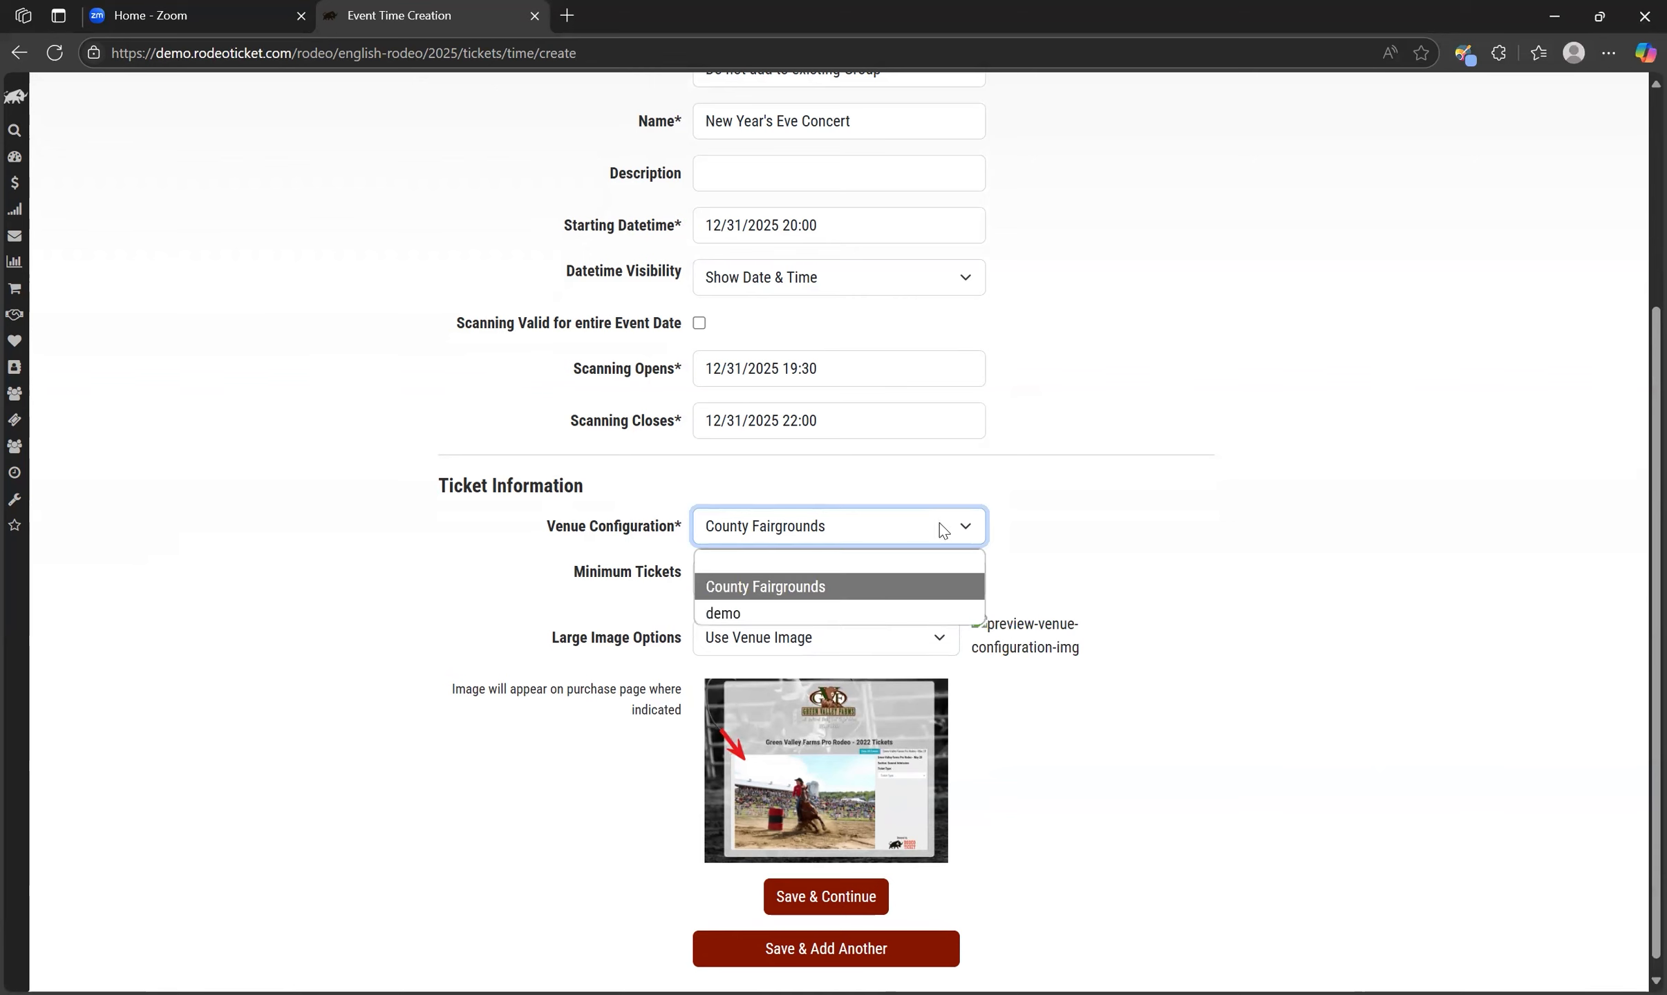
pyautogui.click(885, 613)
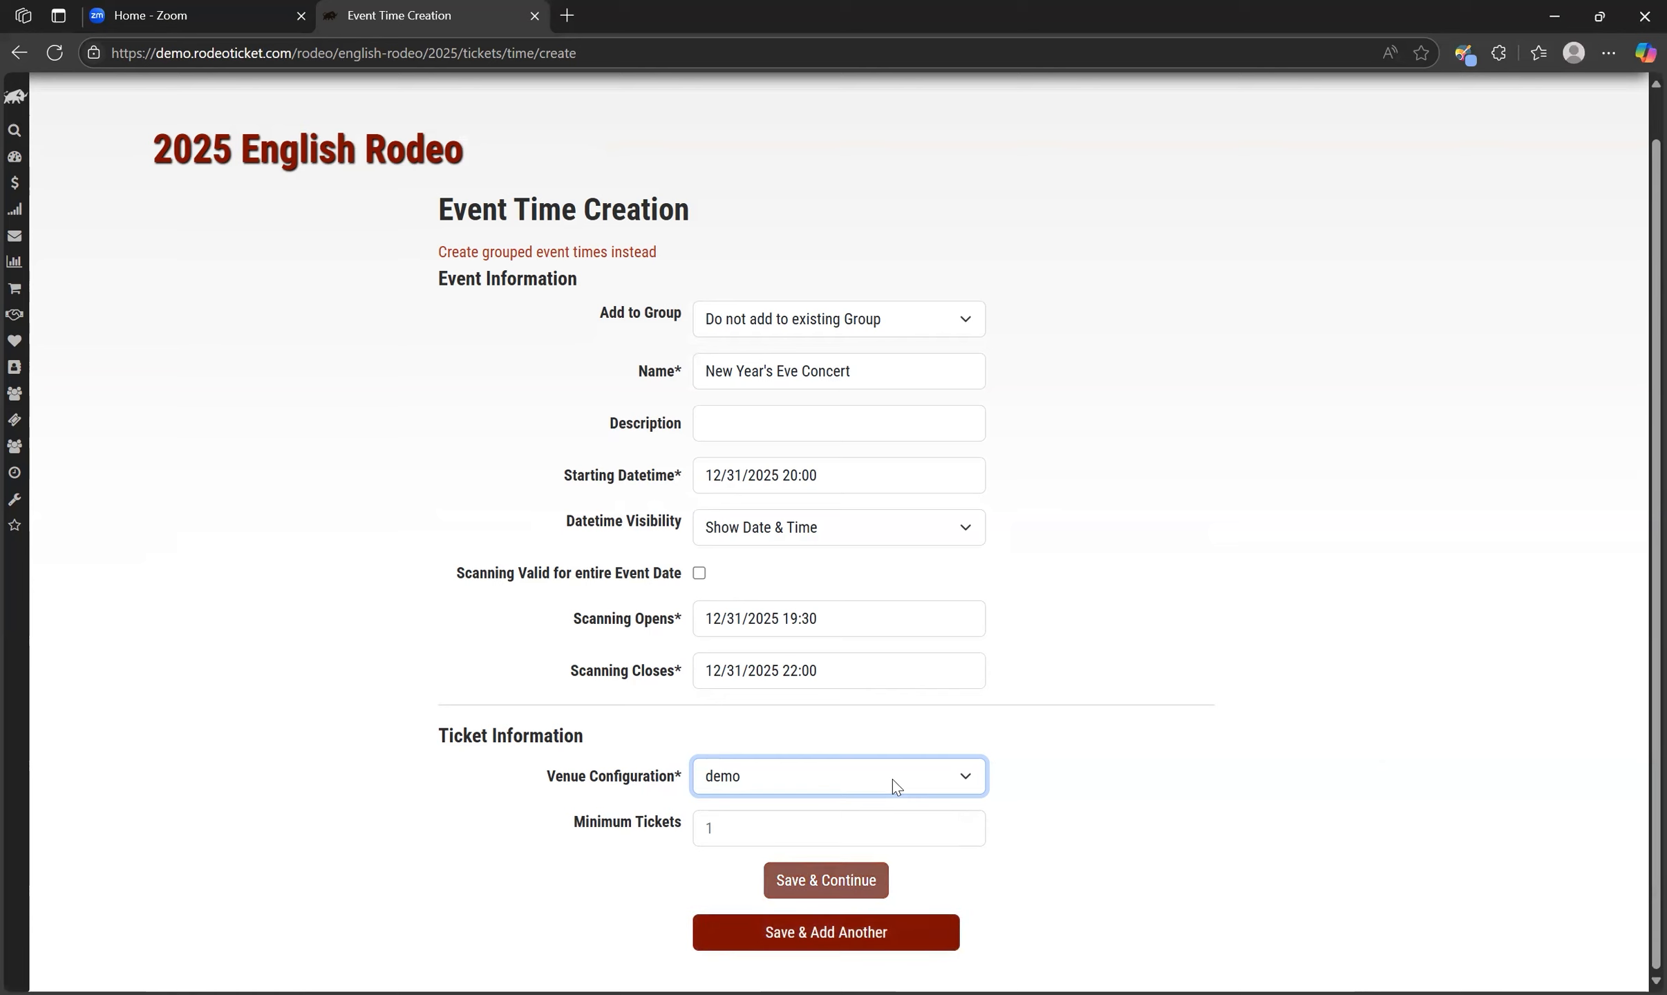
pyautogui.press('Tab')
pyautogui.press('Tab')
pyautogui.press('Return')
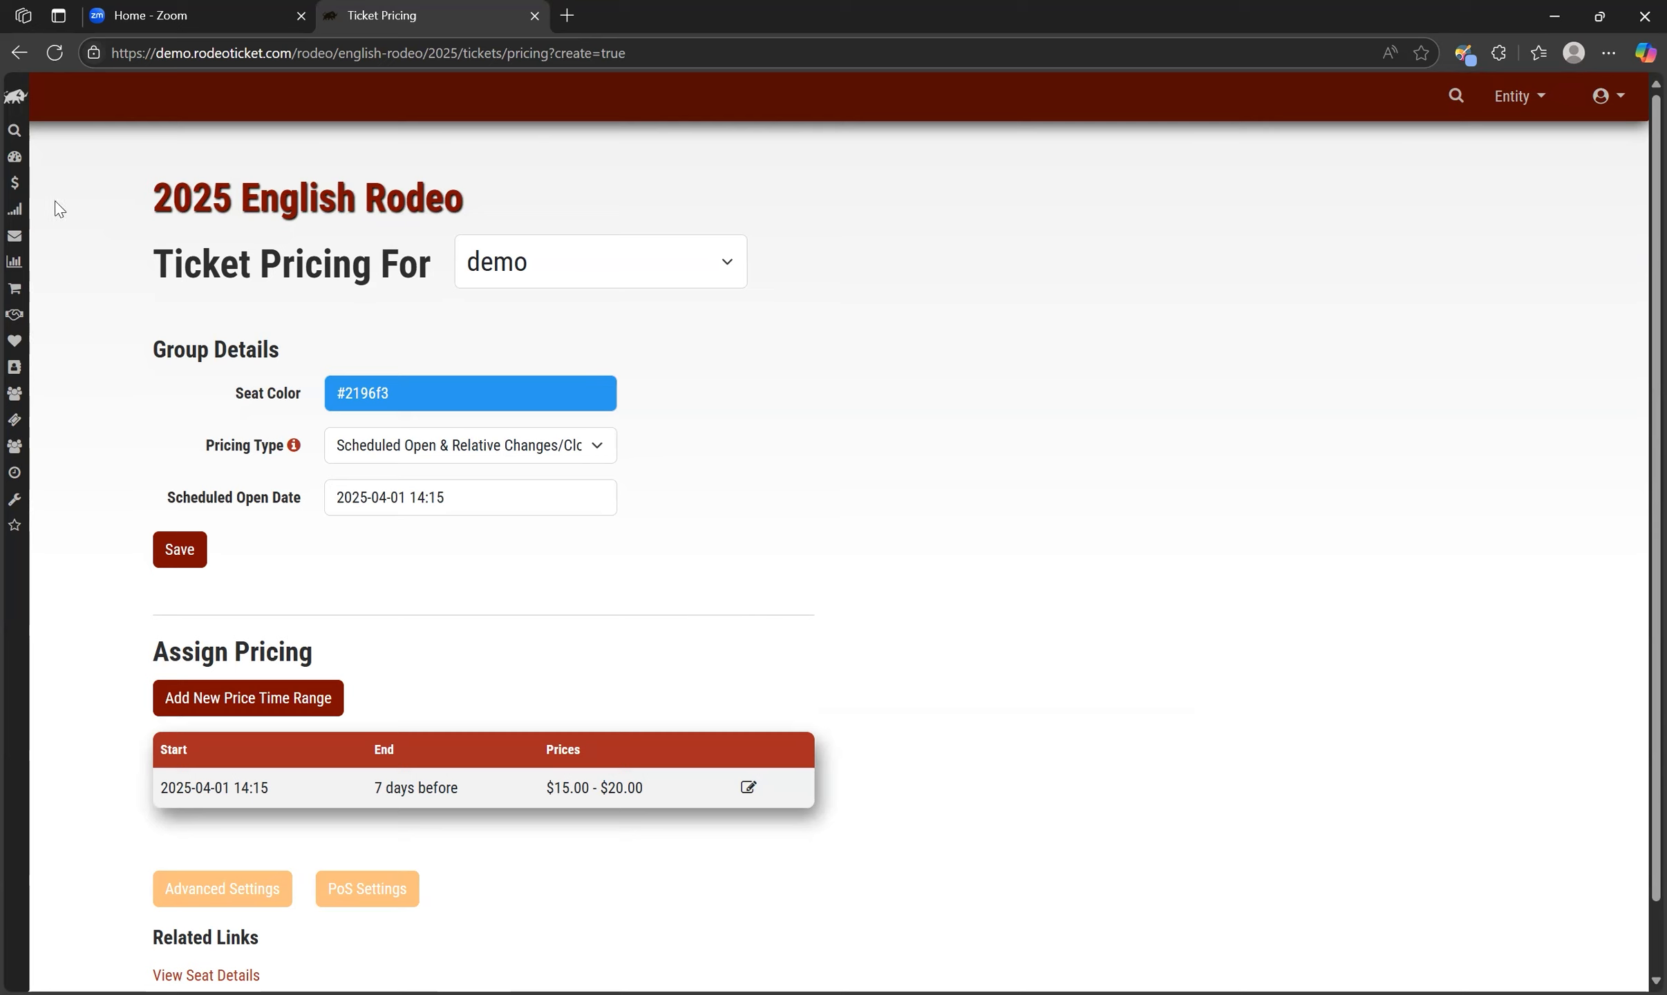
# - Return to the rodeo dashboard and view the New Year's Eve Concert among the ticket event times
pyautogui.click(35, 222)
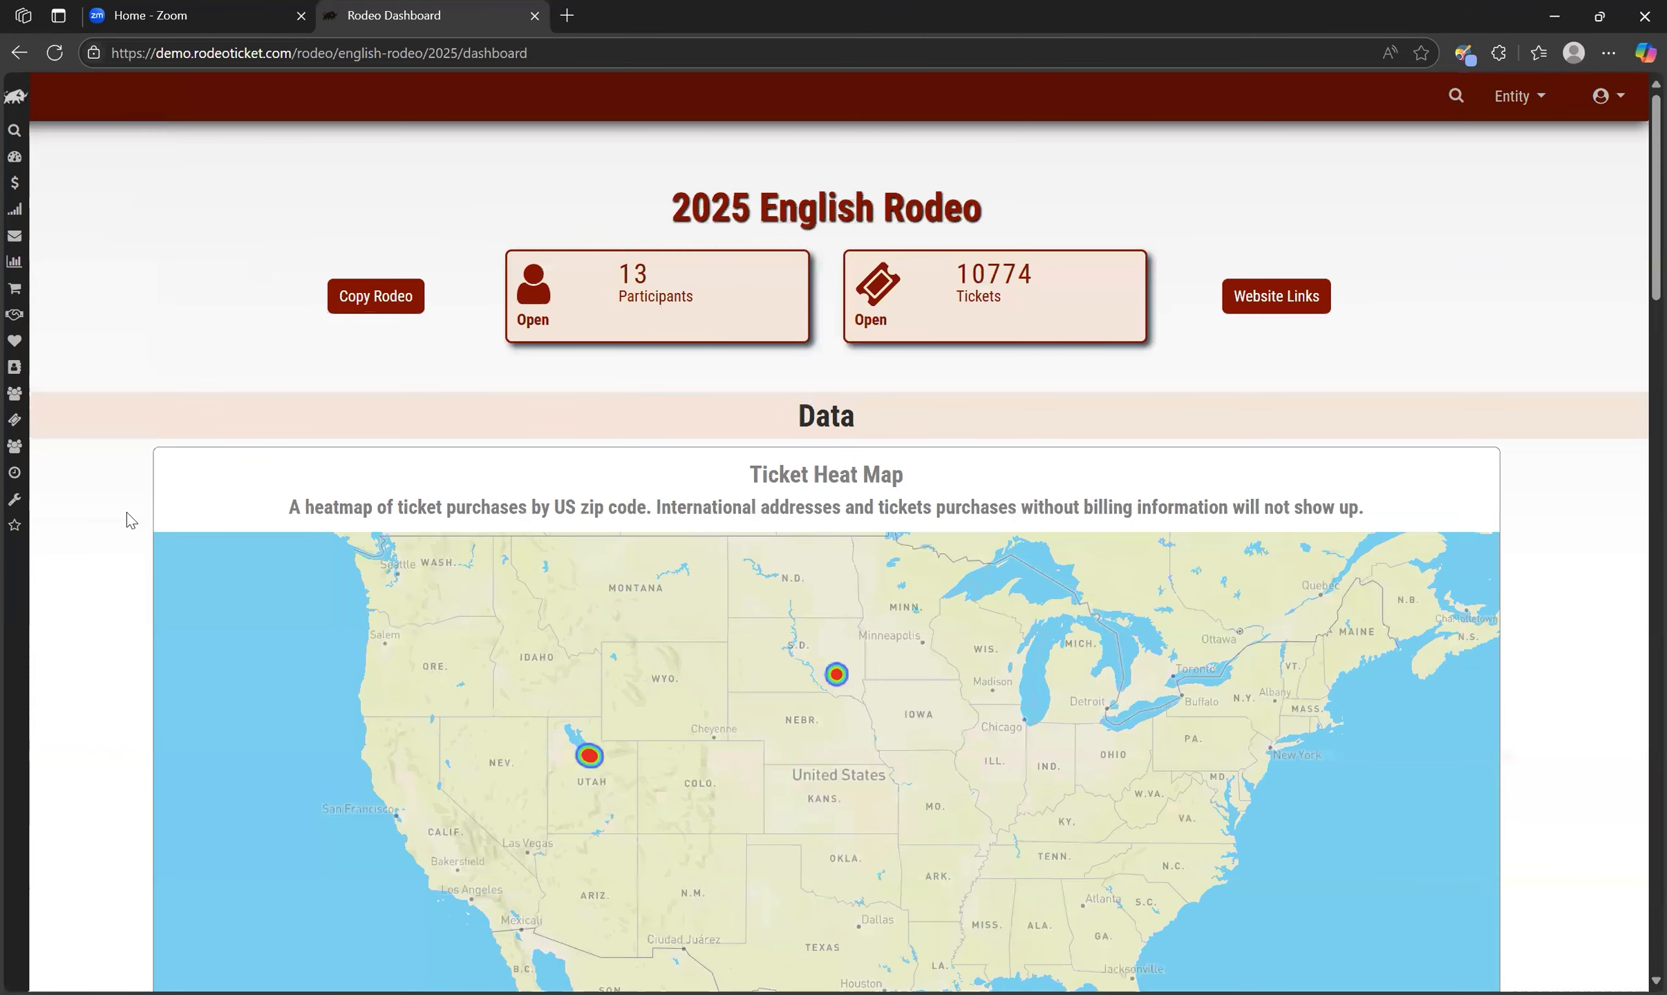
pyautogui.scroll(-10, 127, 512)
pyautogui.scroll(-5, 127, 512)
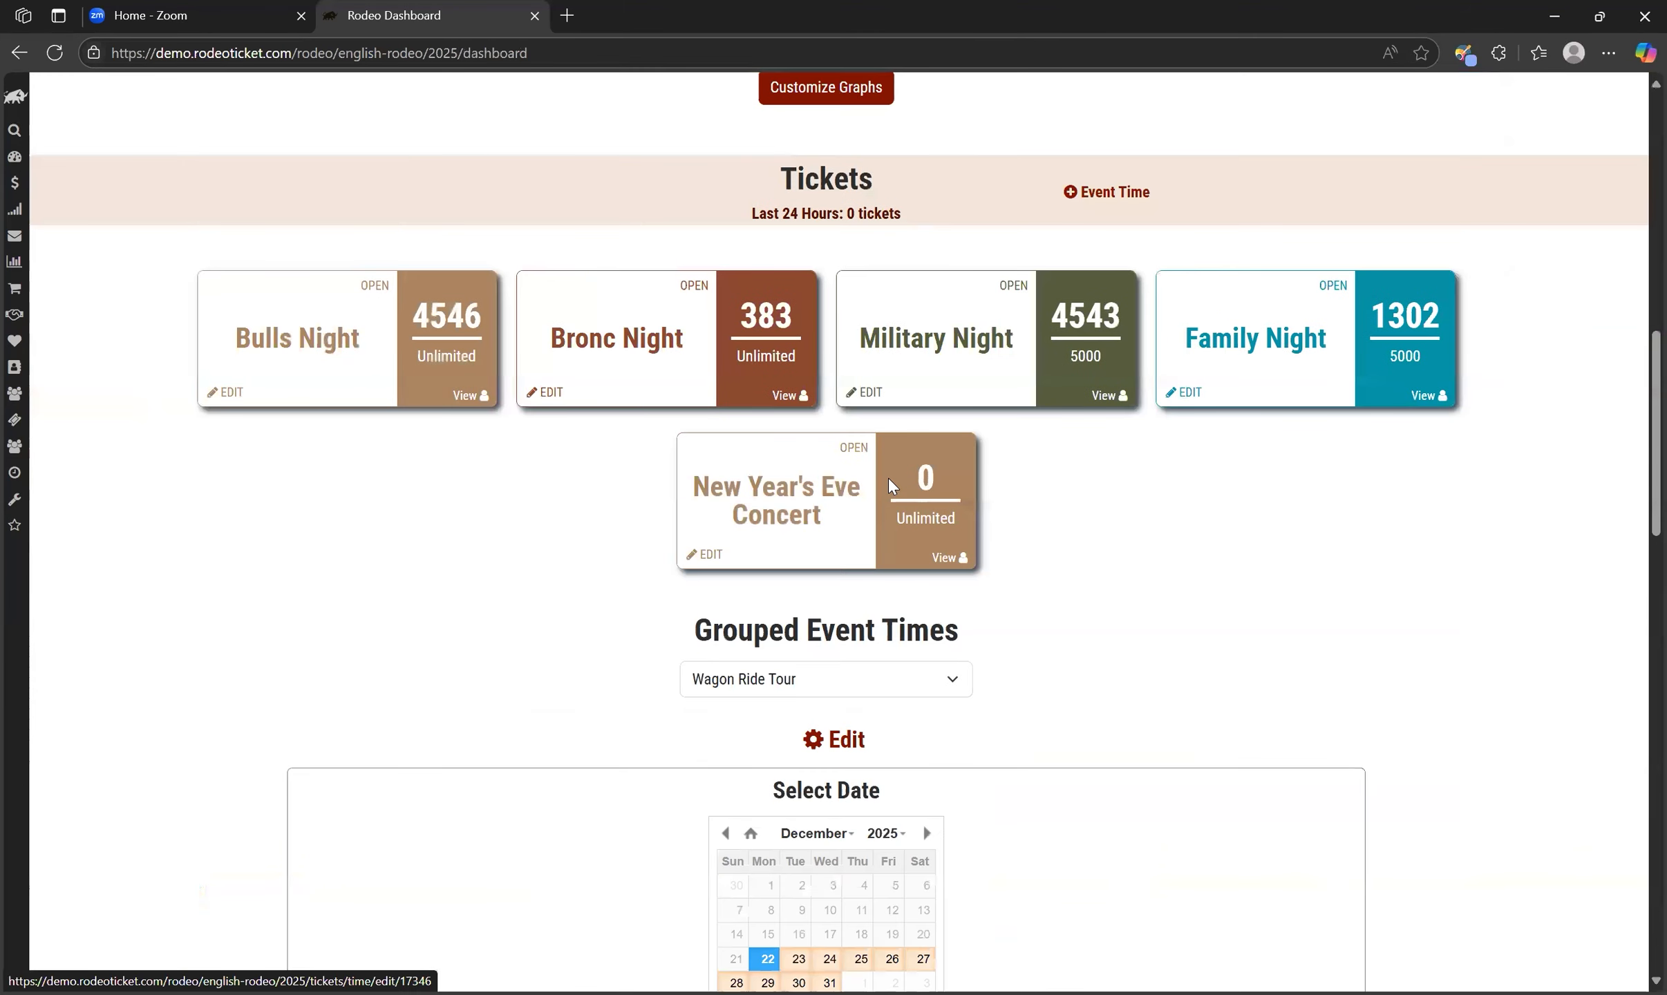